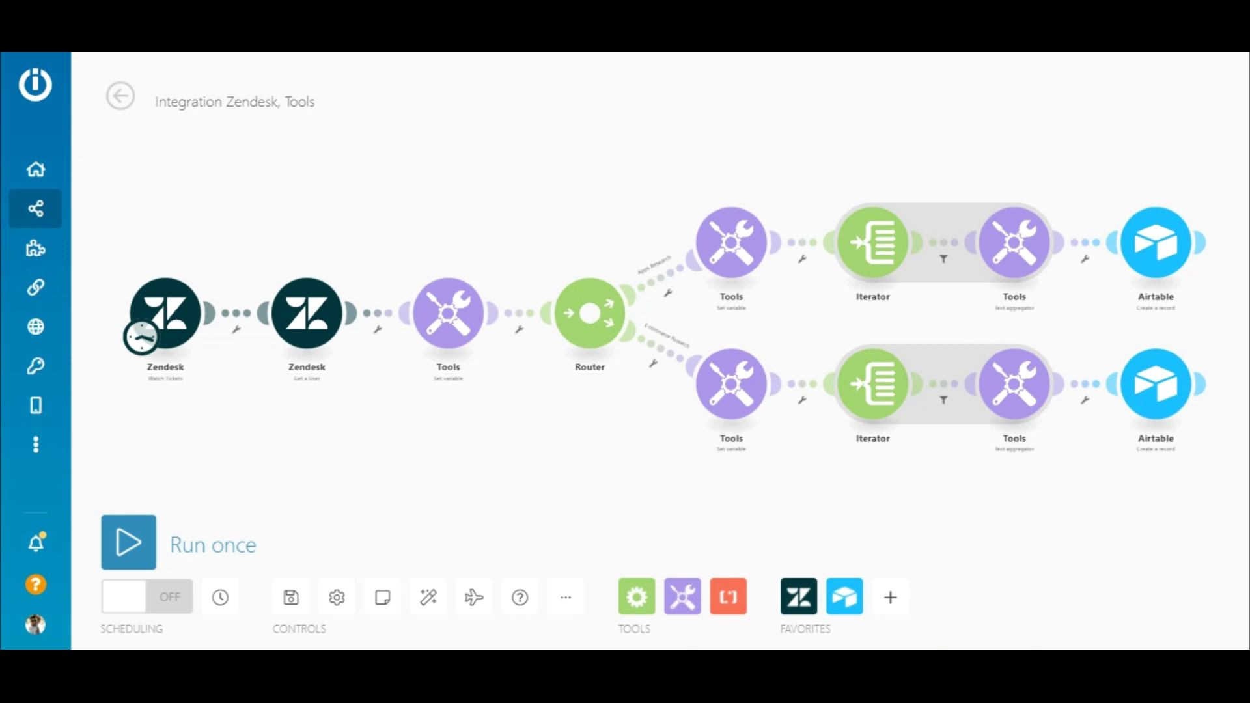
Keep the Watch Tickets trigger on Only new tickets with Status New and confirm it.
left_click(170, 314)
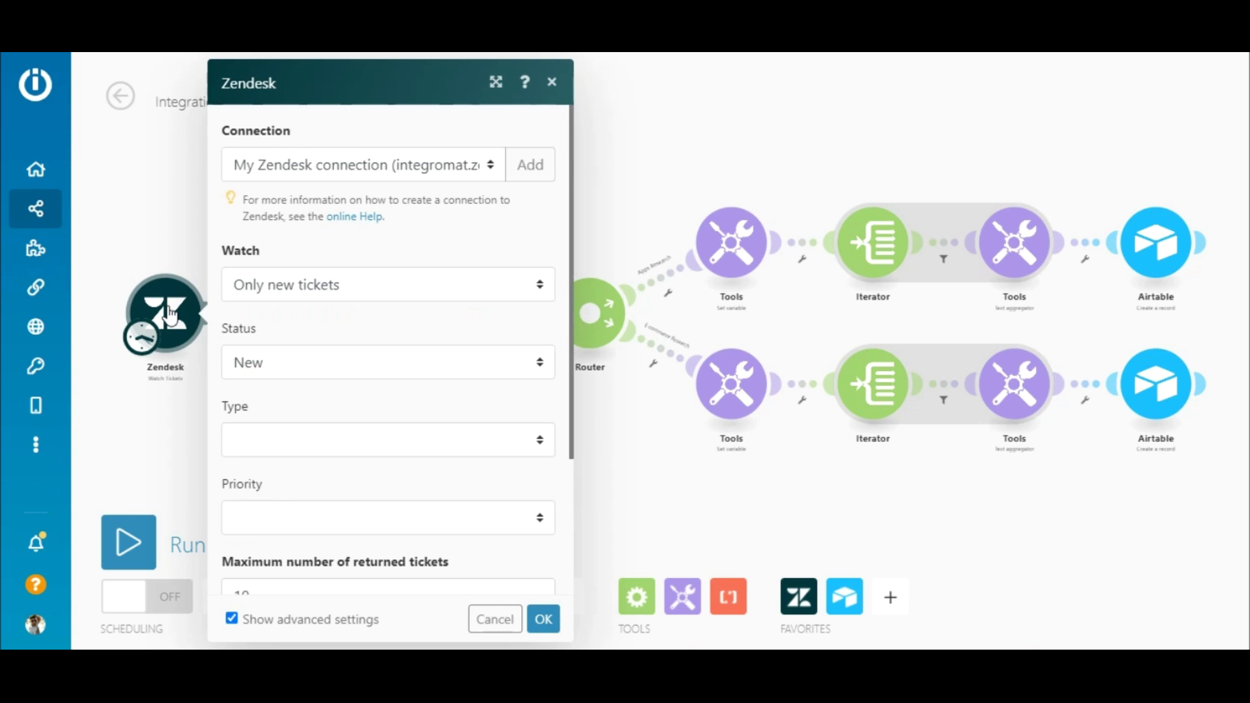
left_click(530, 164)
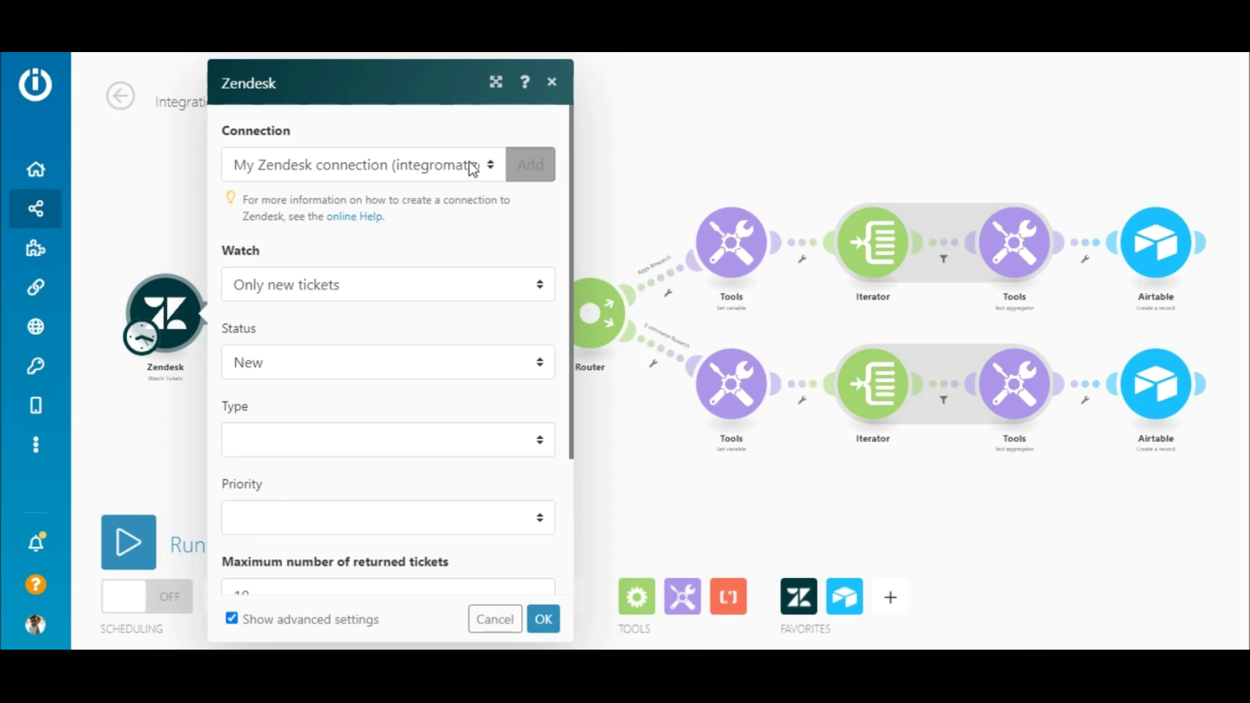
left_click(536, 286)
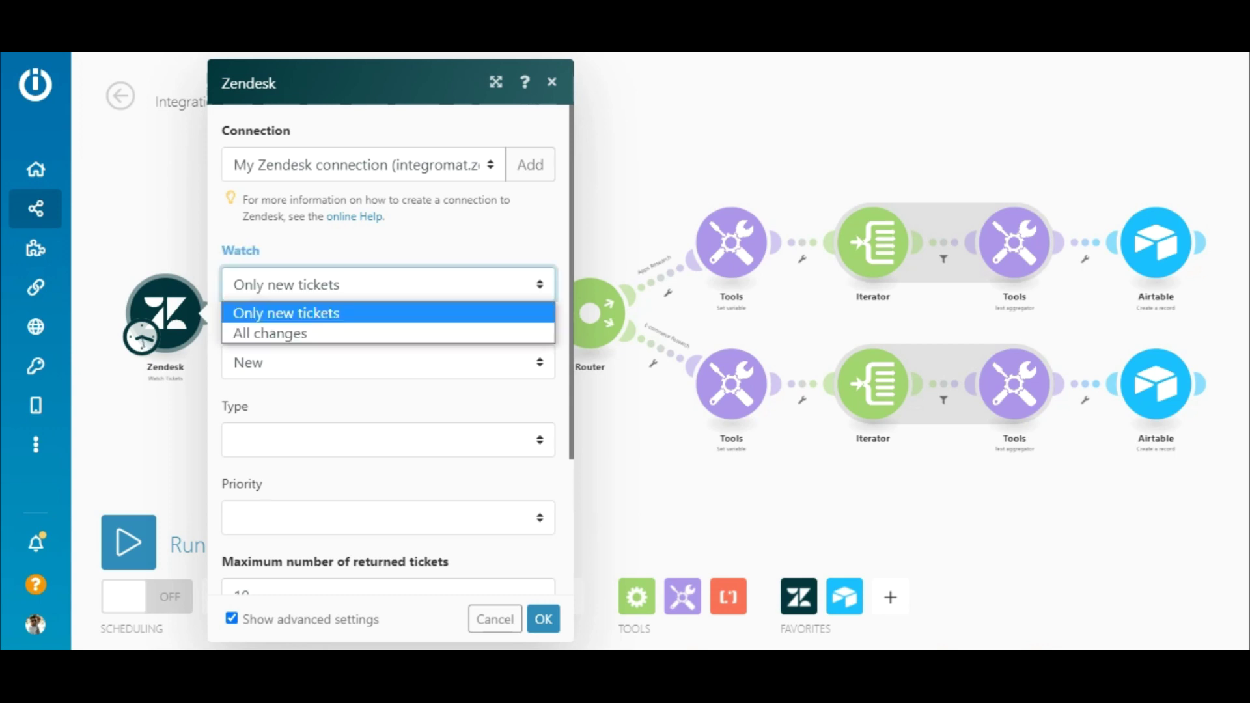
left_click(450, 314)
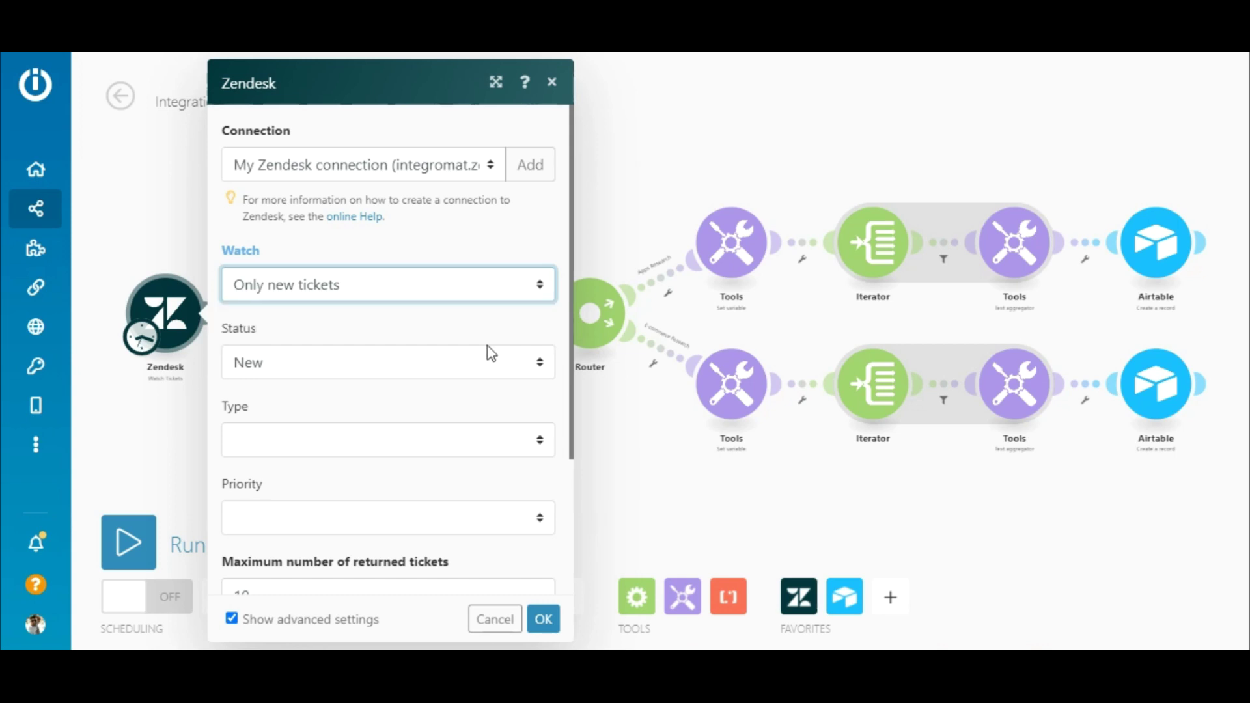
left_click(507, 363)
left_click(507, 366)
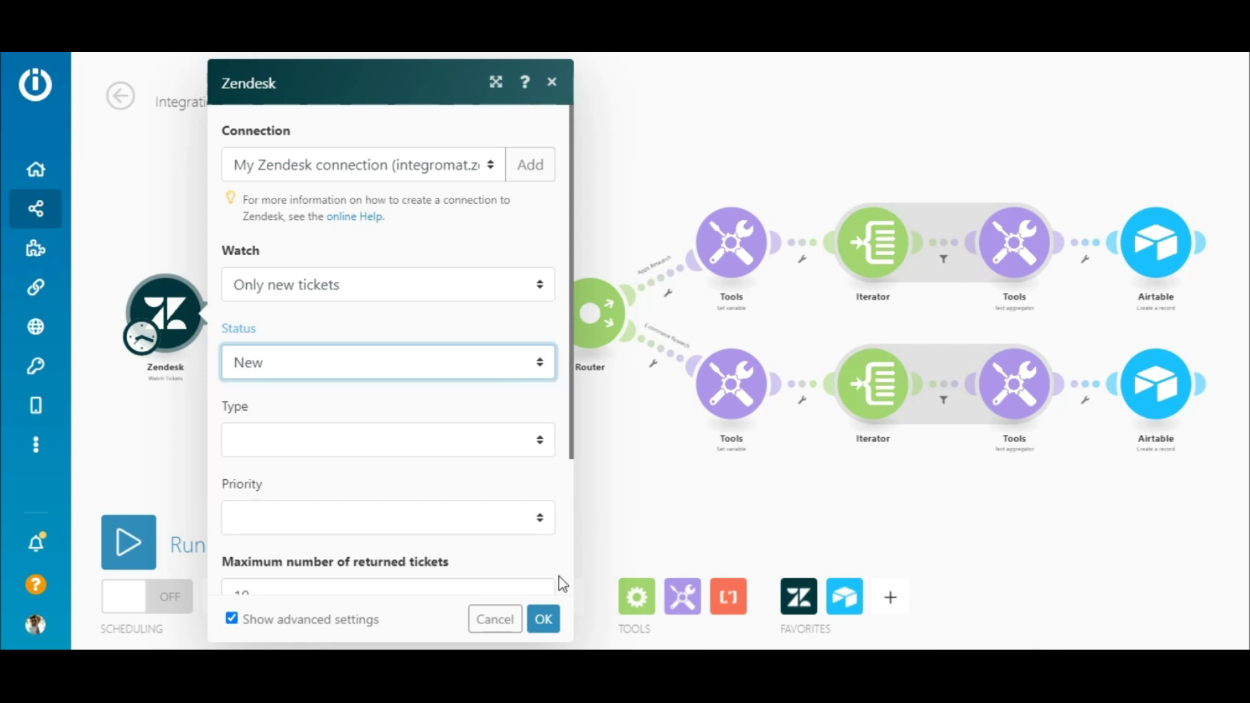
left_click(544, 626)
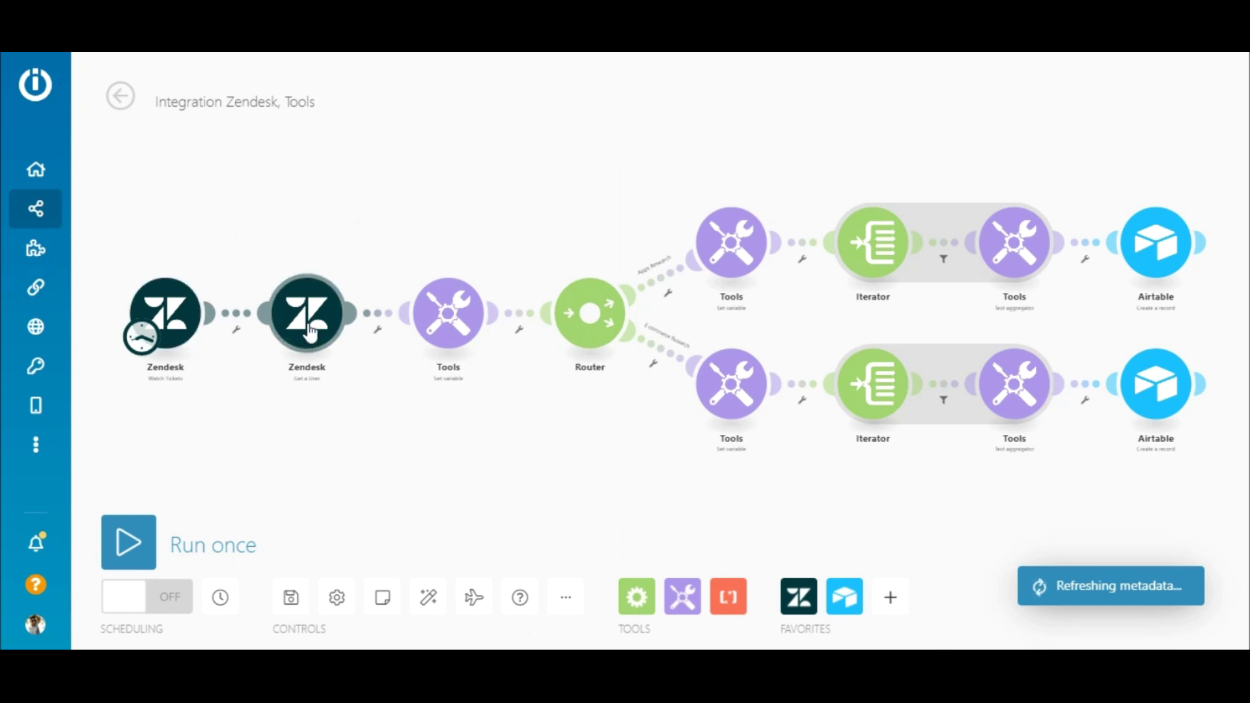
Verify the Get a User module maps User ID to the ticket's Requester ID and close it.
left_click(307, 329)
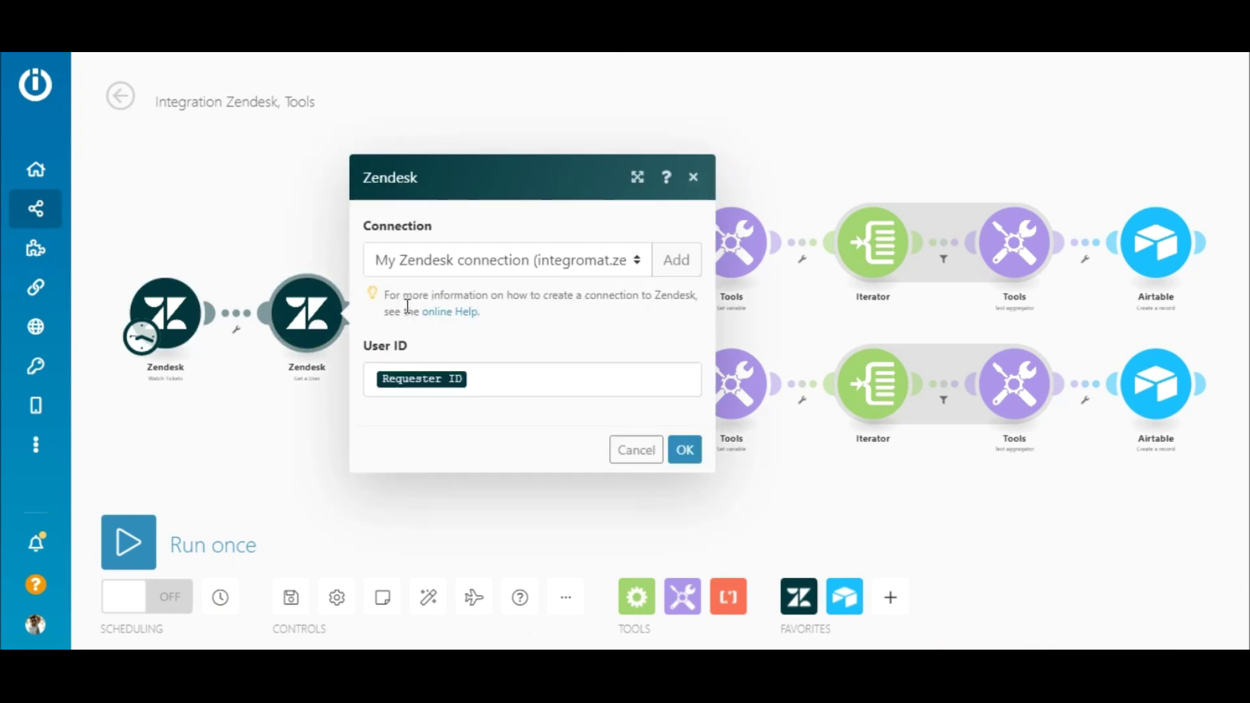
left_click(563, 372)
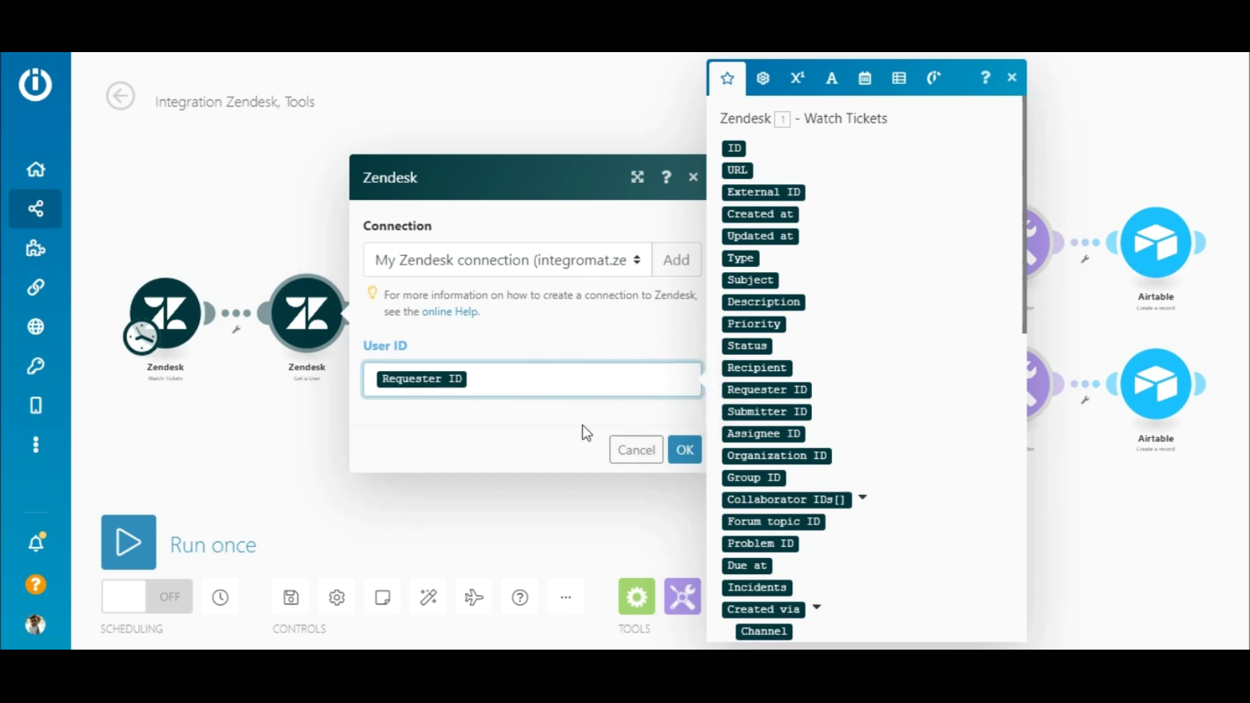
left_click(684, 453)
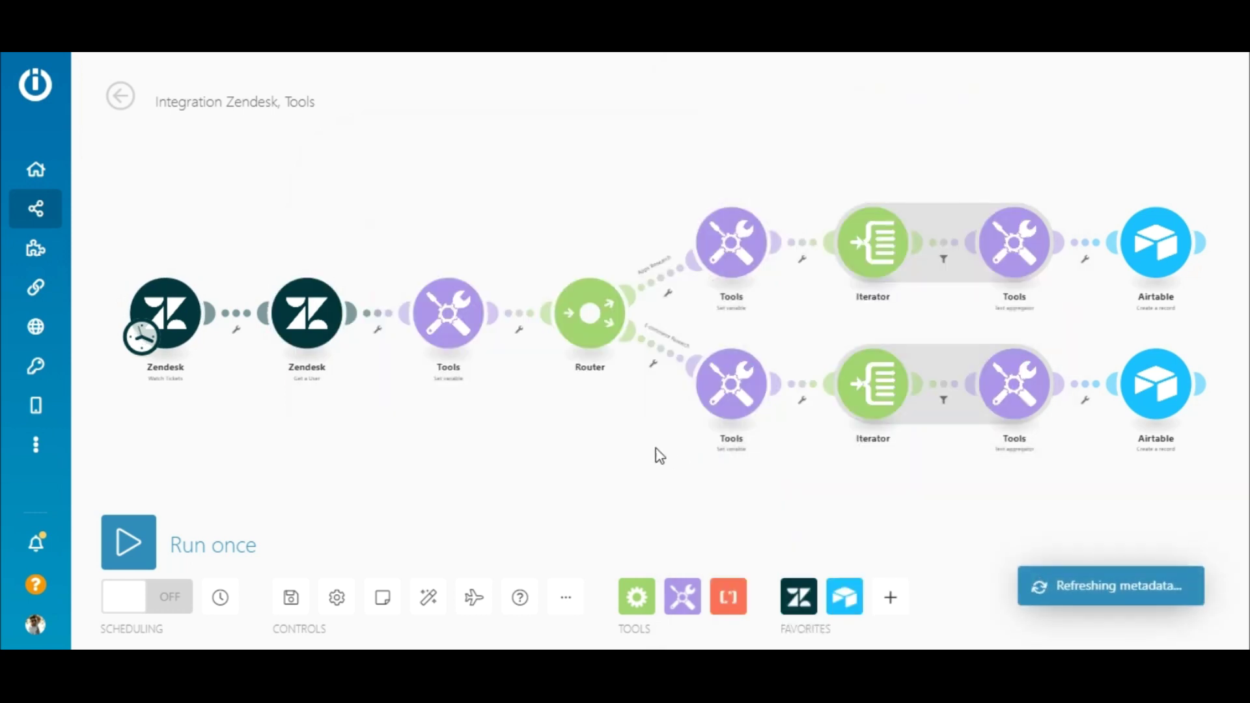
Review Ticket_description's split(Description; space) value with the text functions panel, then confirm it.
left_click(449, 323)
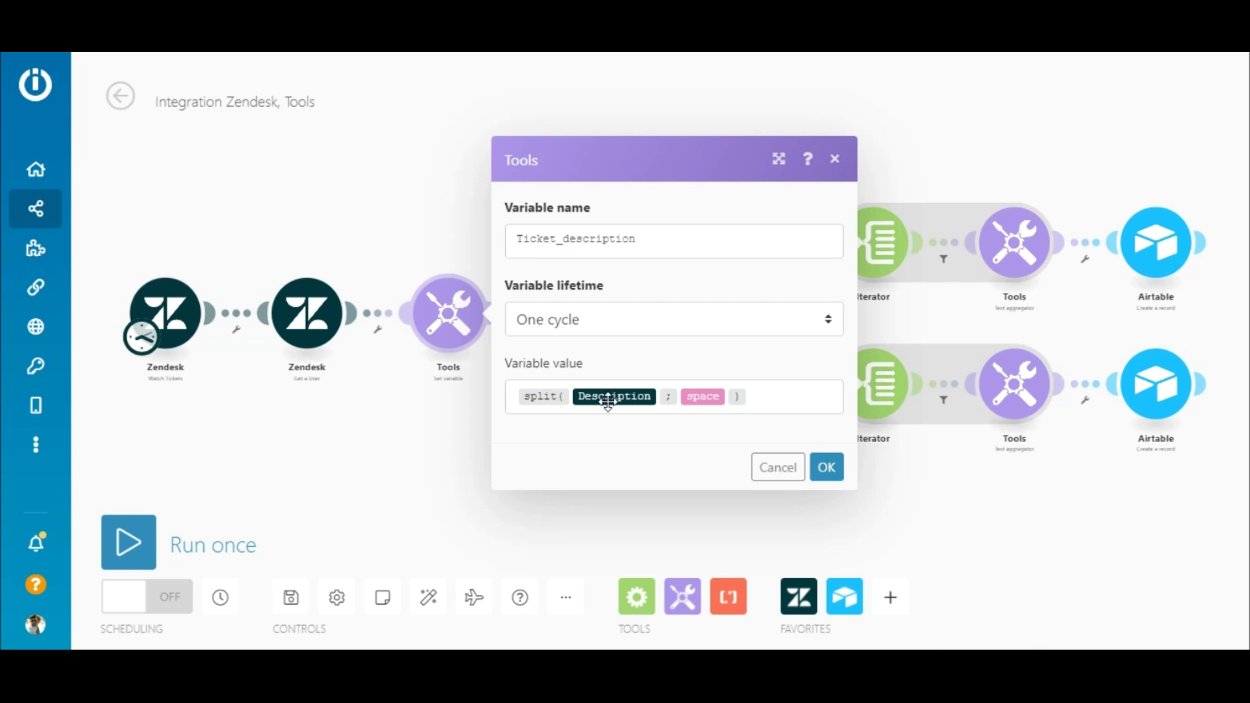
left_click(778, 404)
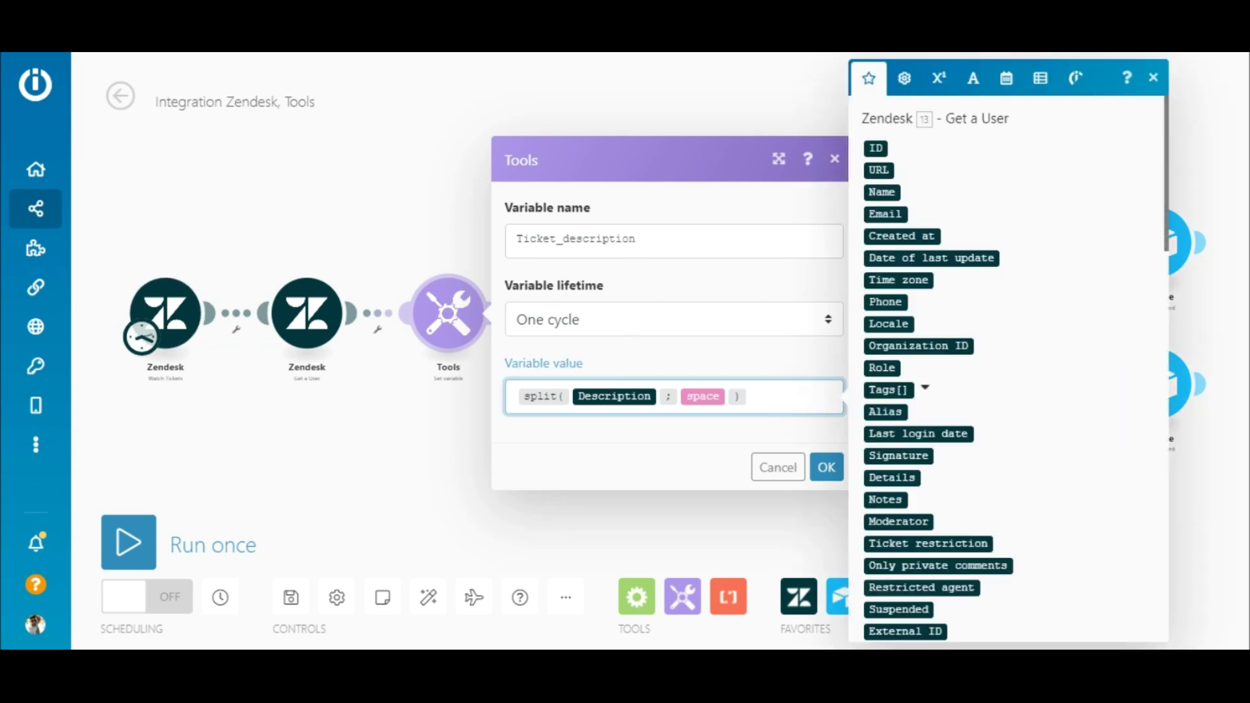
left_click(972, 78)
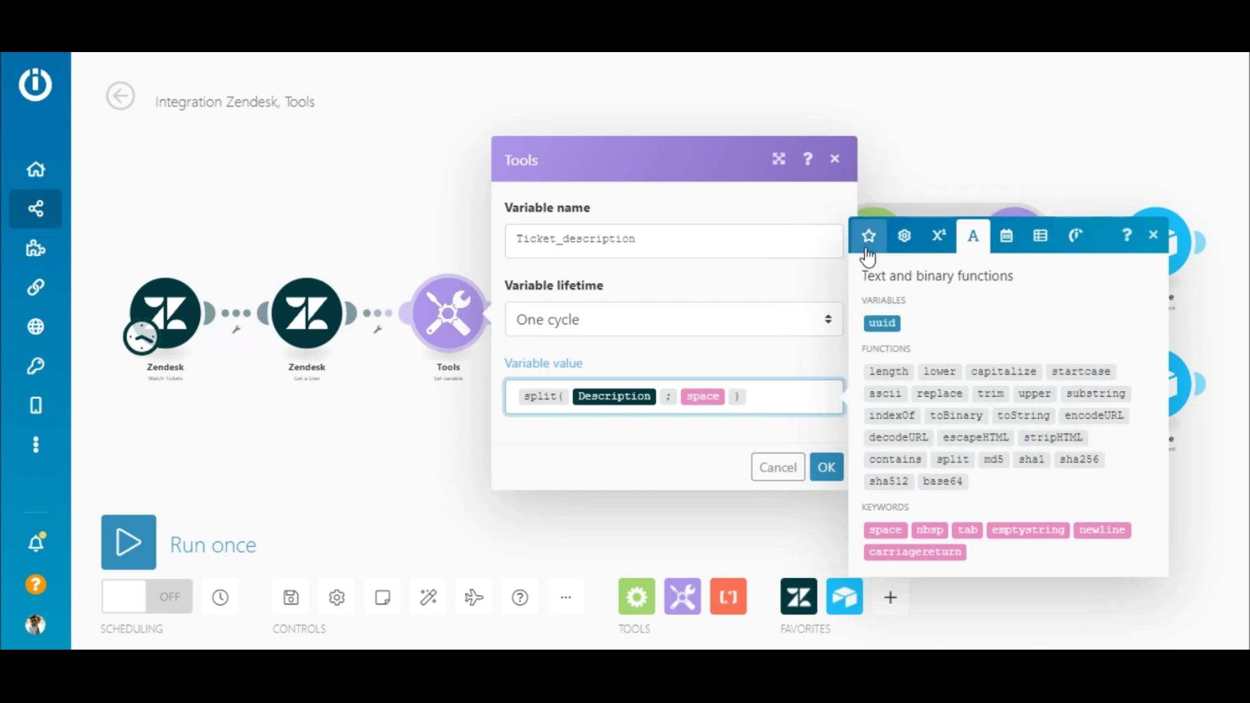
left_click(867, 247)
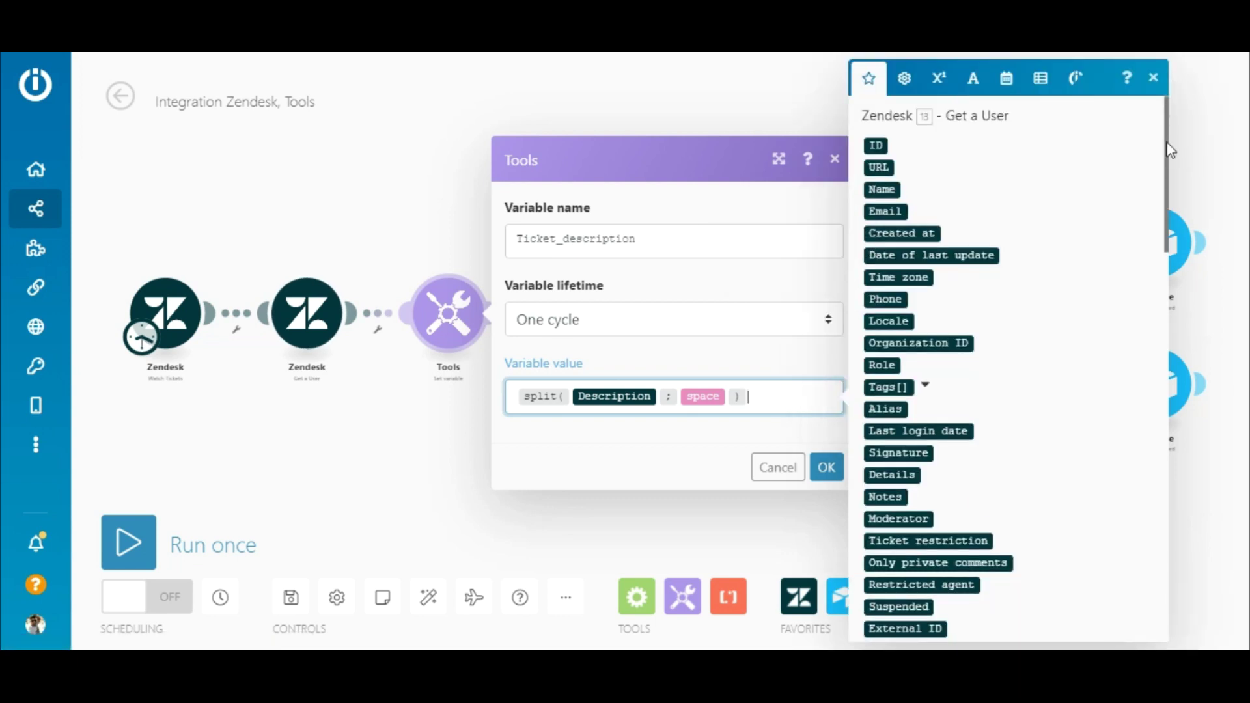
left_click_drag(1169, 151, 1159, 315)
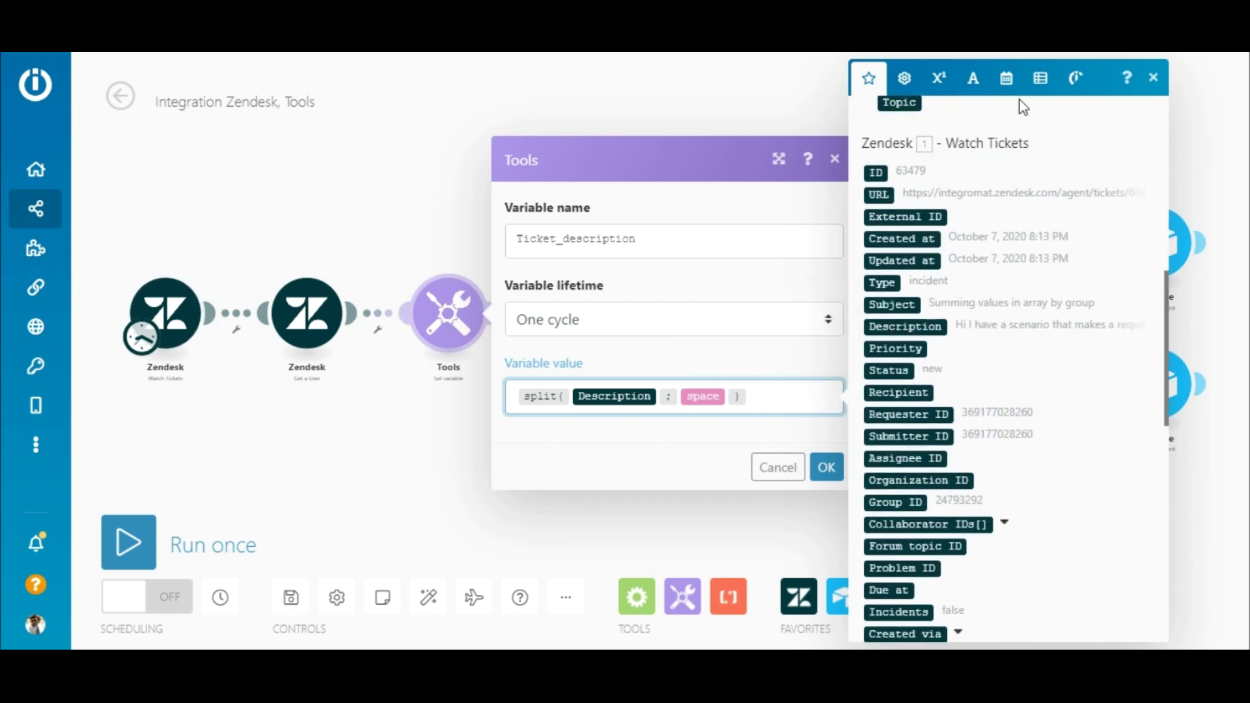
left_click(977, 83)
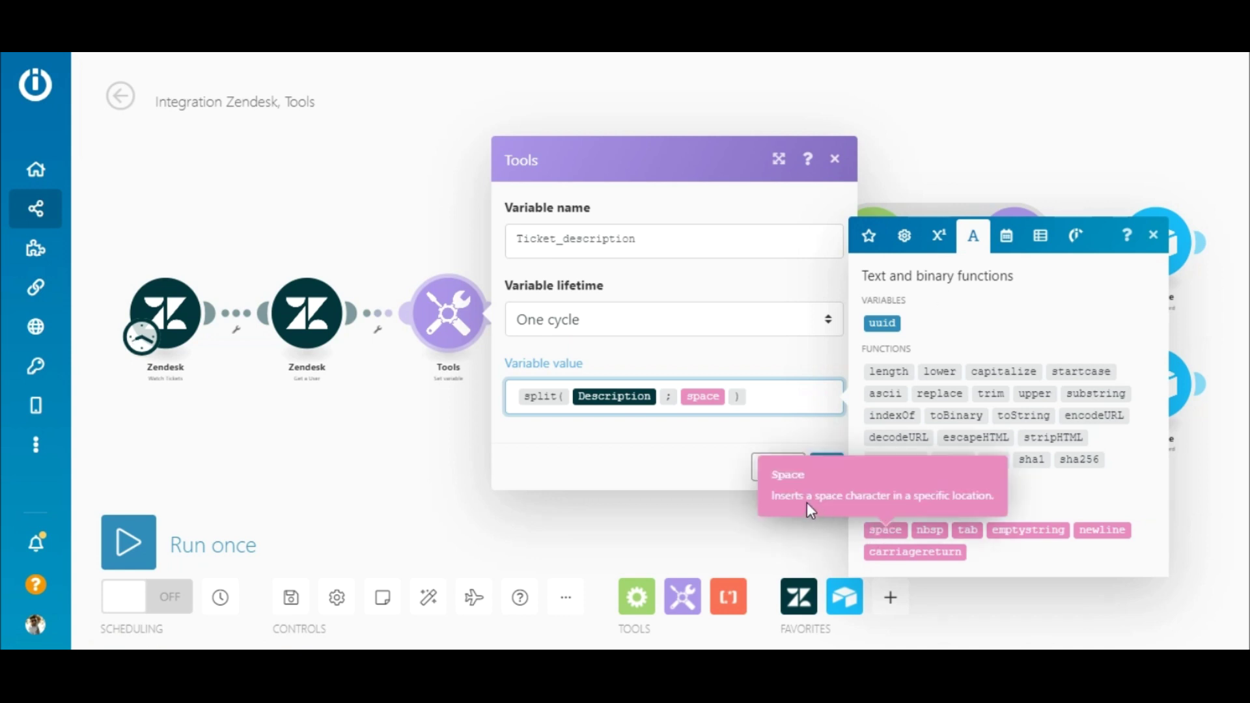
left_click(827, 467)
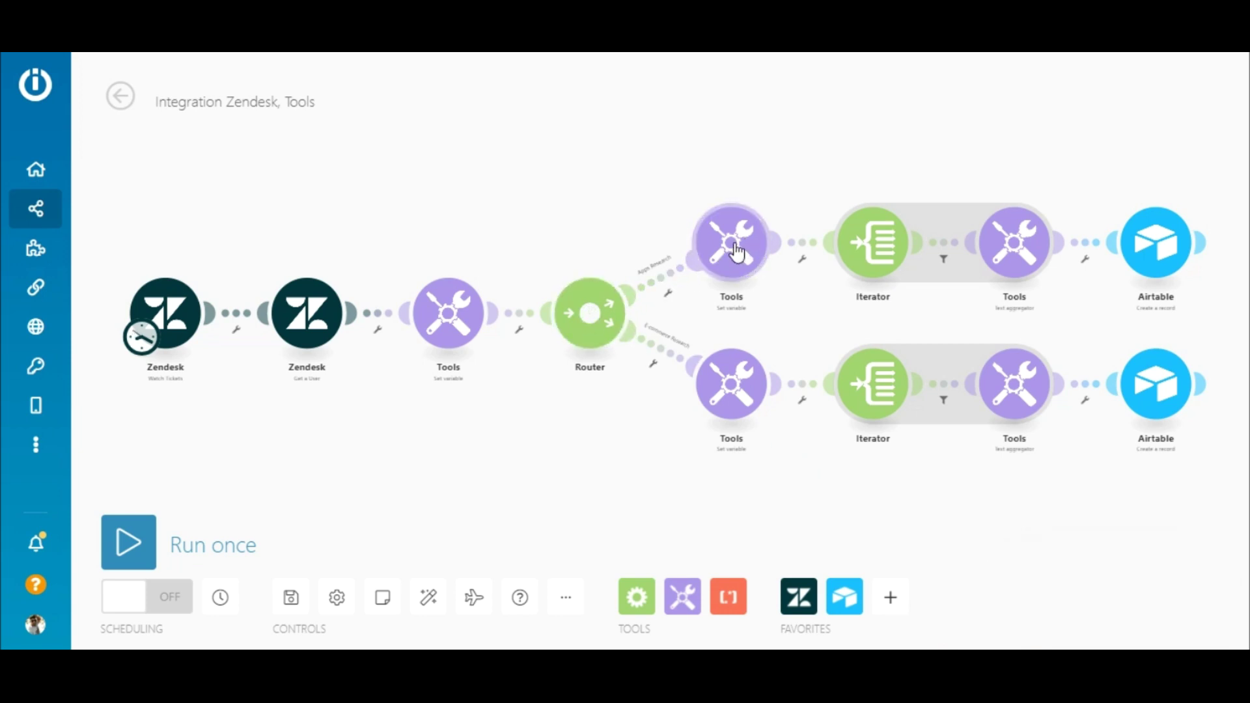
Review accepted_keywords' add(emptyarray; Facebook; …; Jotform) value and the array functions, then confirm.
left_click(736, 252)
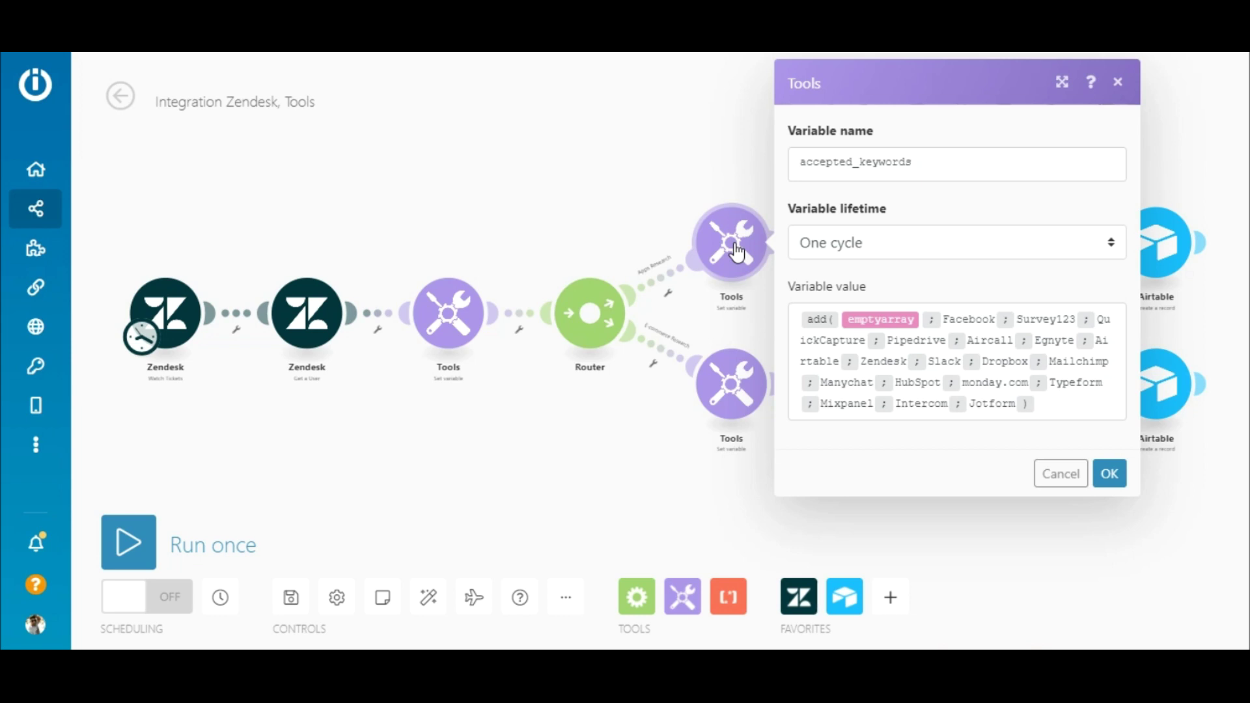
left_click(1078, 410)
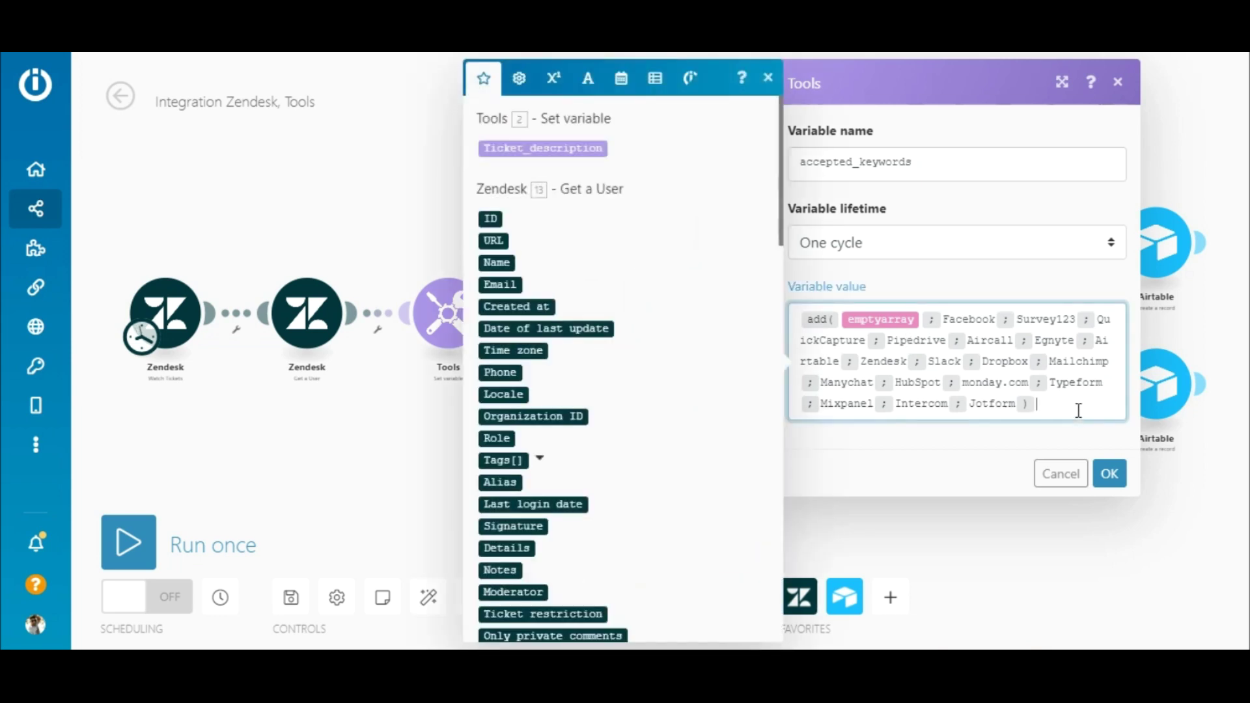
left_click(656, 80)
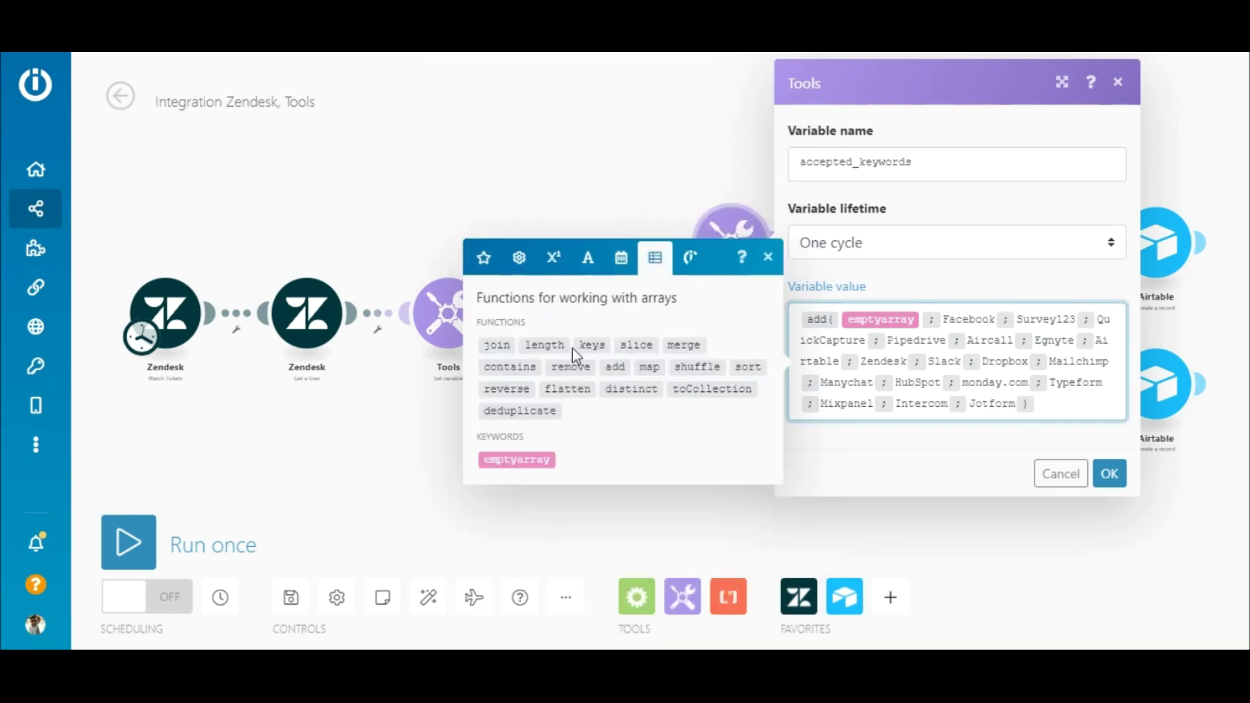
mouse_move(619, 371)
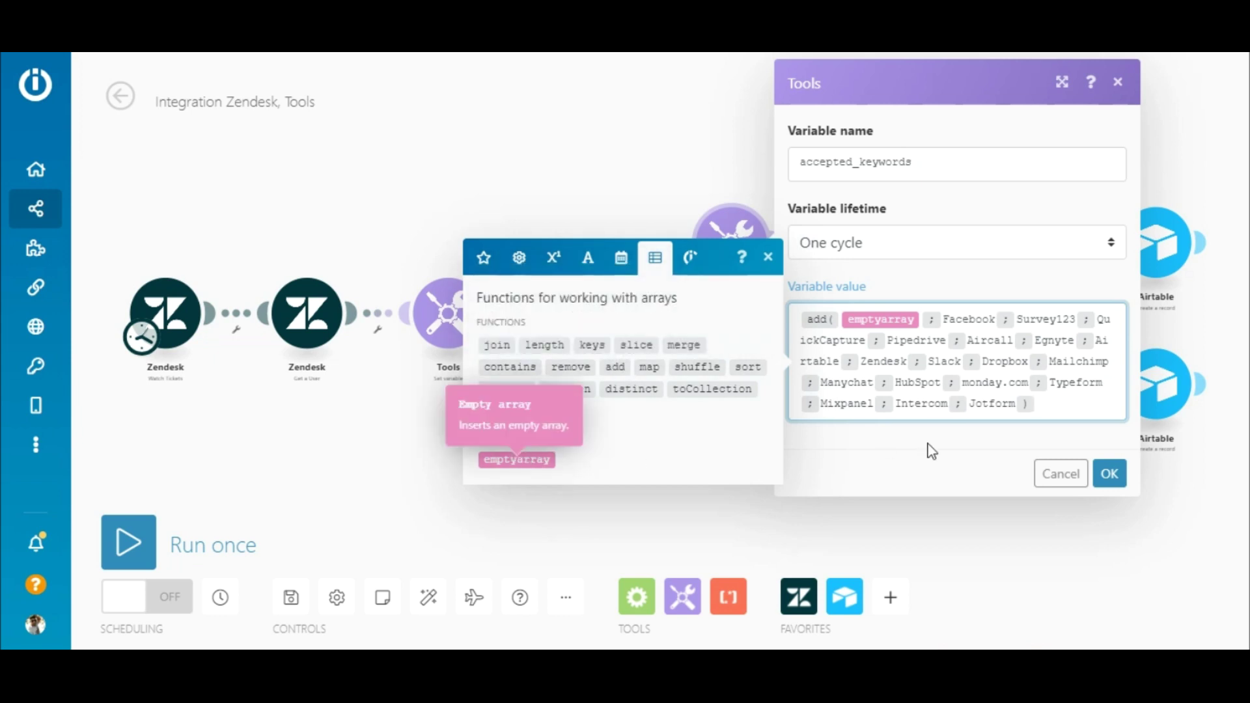
left_click(1109, 475)
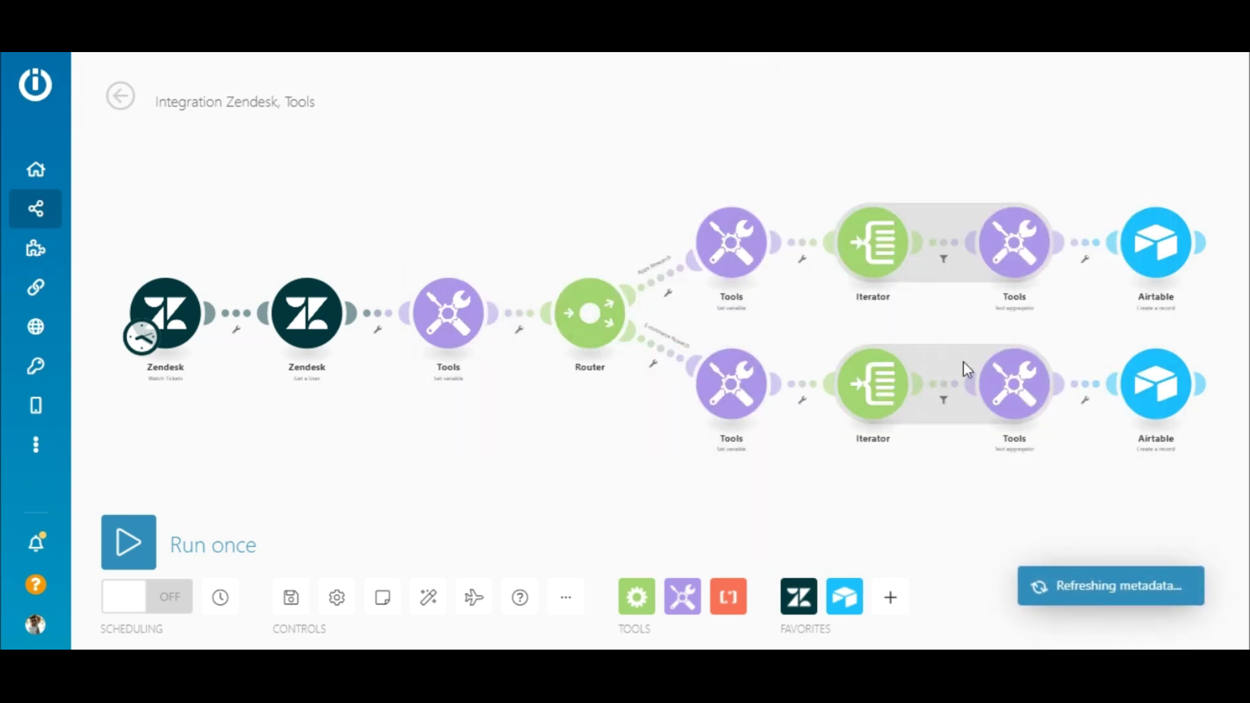
Verify the upper Iterator's Array field maps Ticket_description and close its settings.
left_click(869, 250)
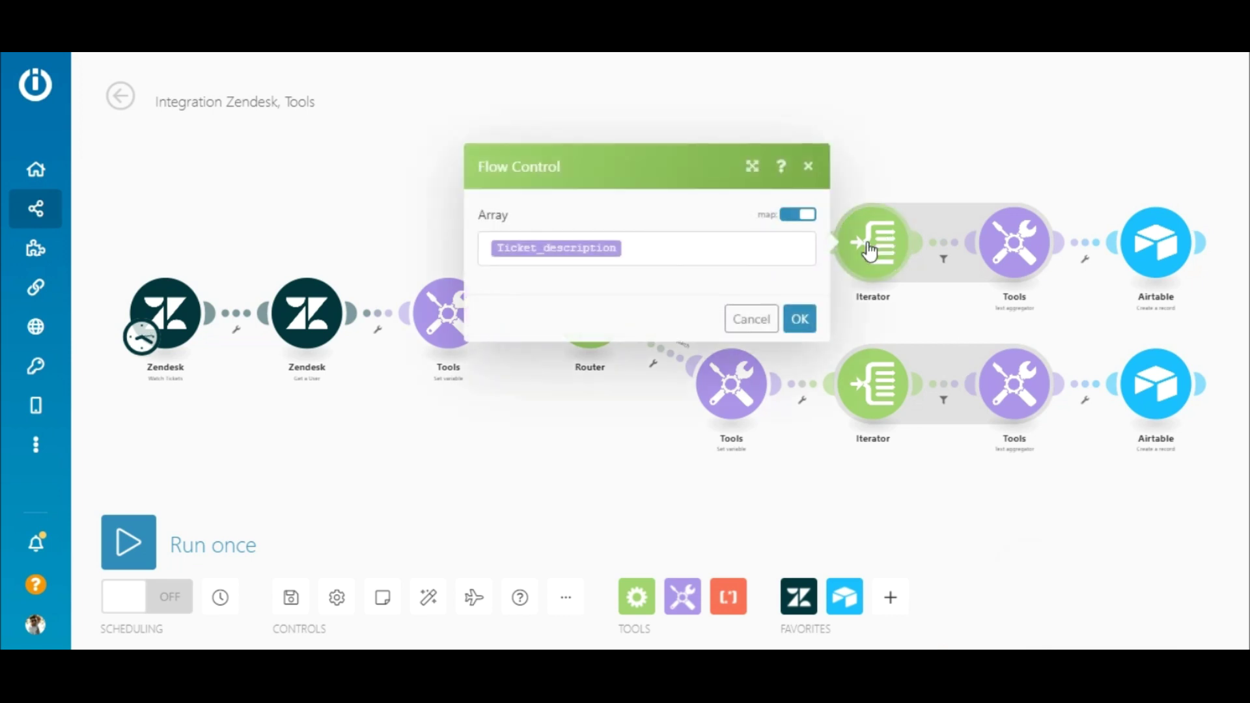
left_click(715, 246)
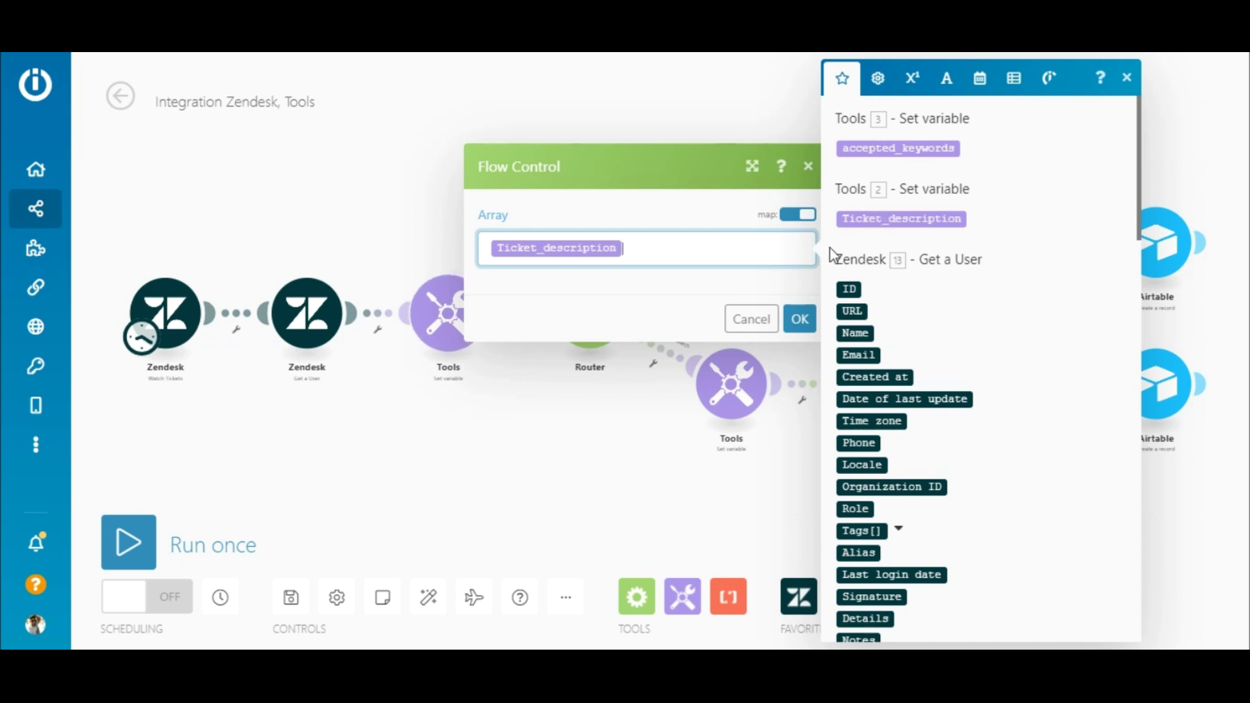
left_click(797, 323)
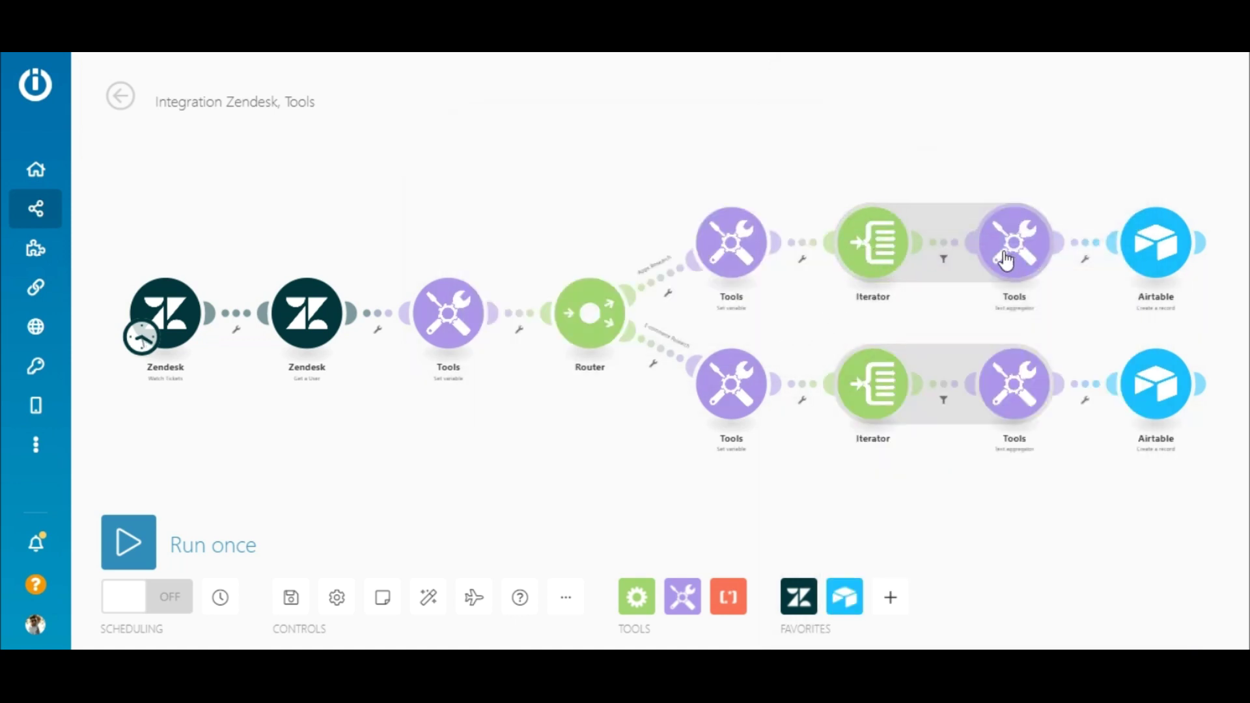
Set the filter condition to accepted_keywords Contains (case insensitive) the Iterator's Value and confirm.
left_click(943, 253)
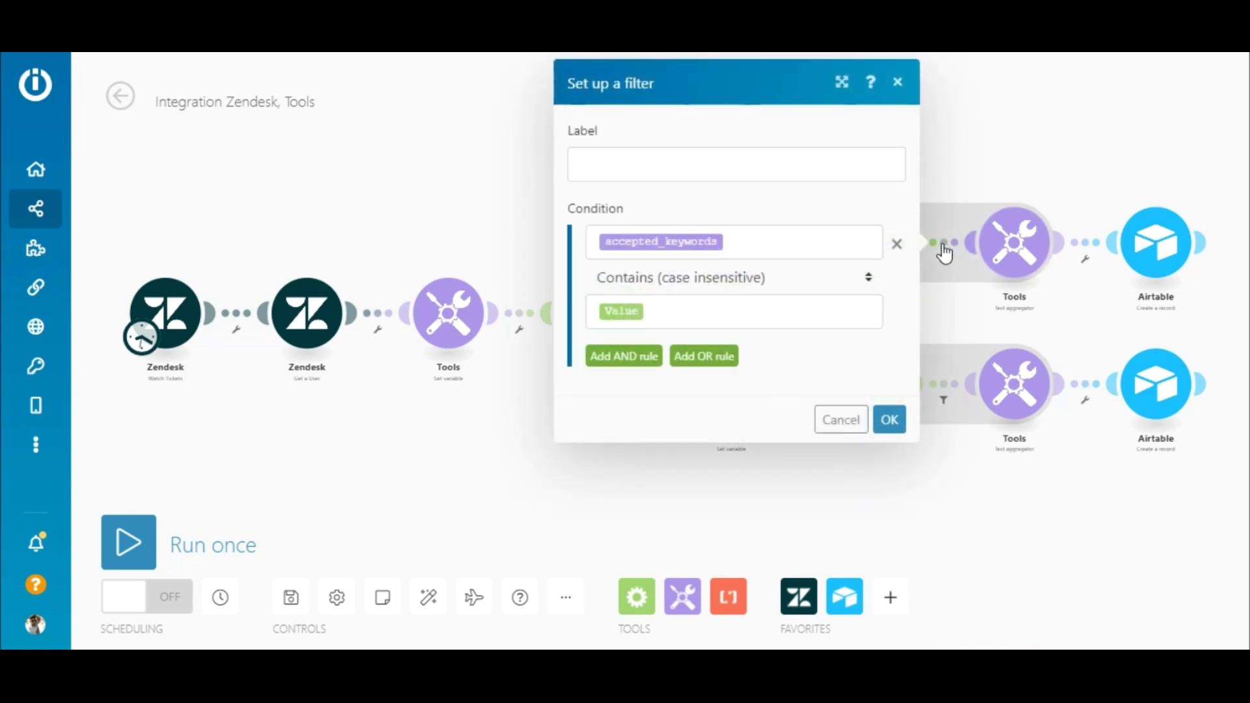
left_click(813, 244)
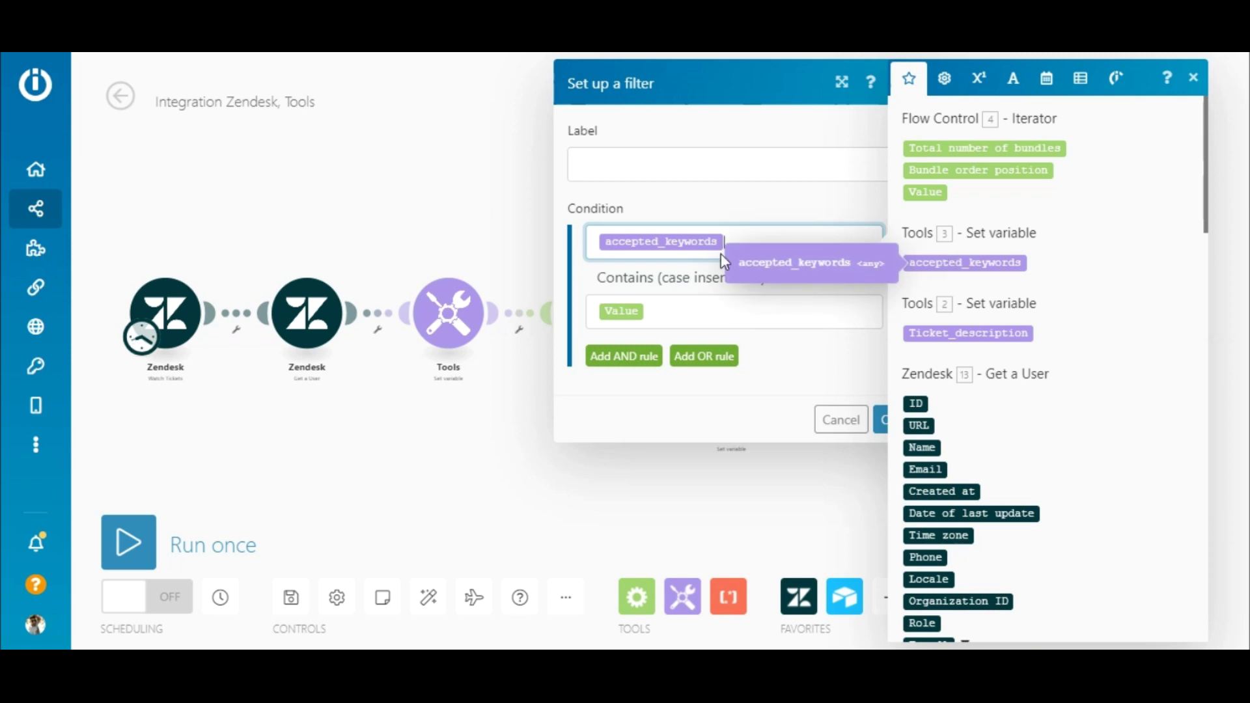
left_click(712, 279)
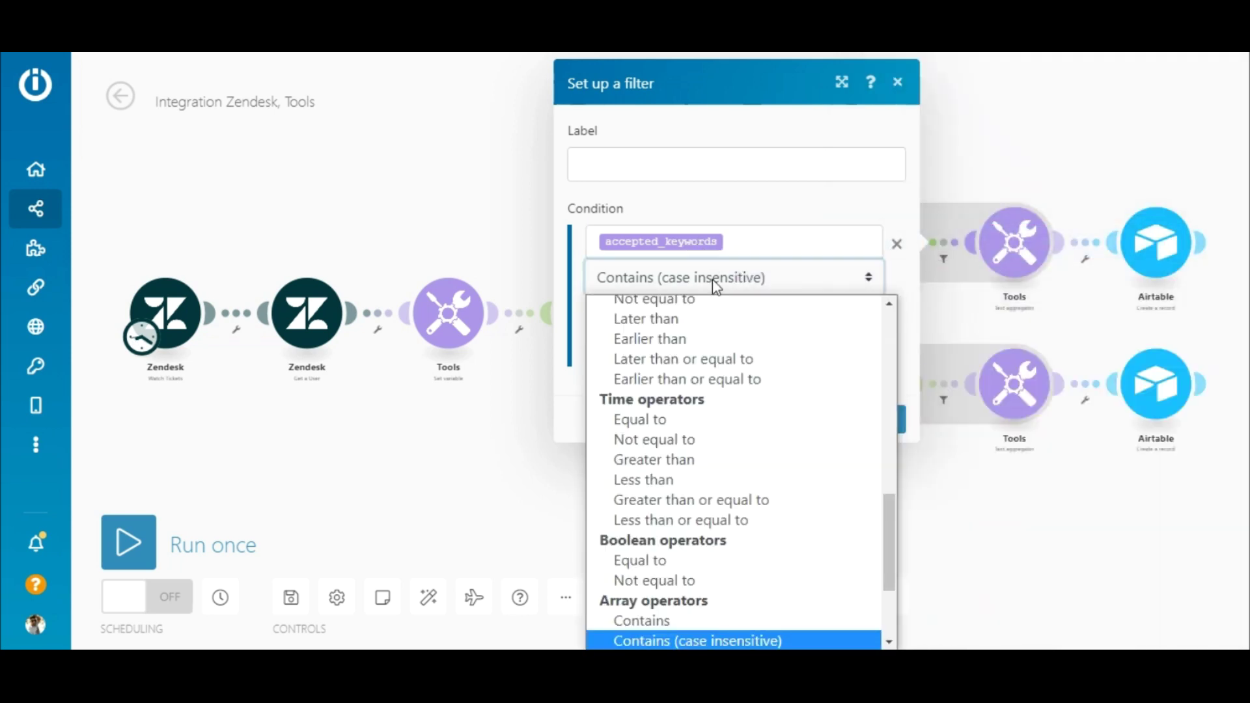
left_click(650, 642)
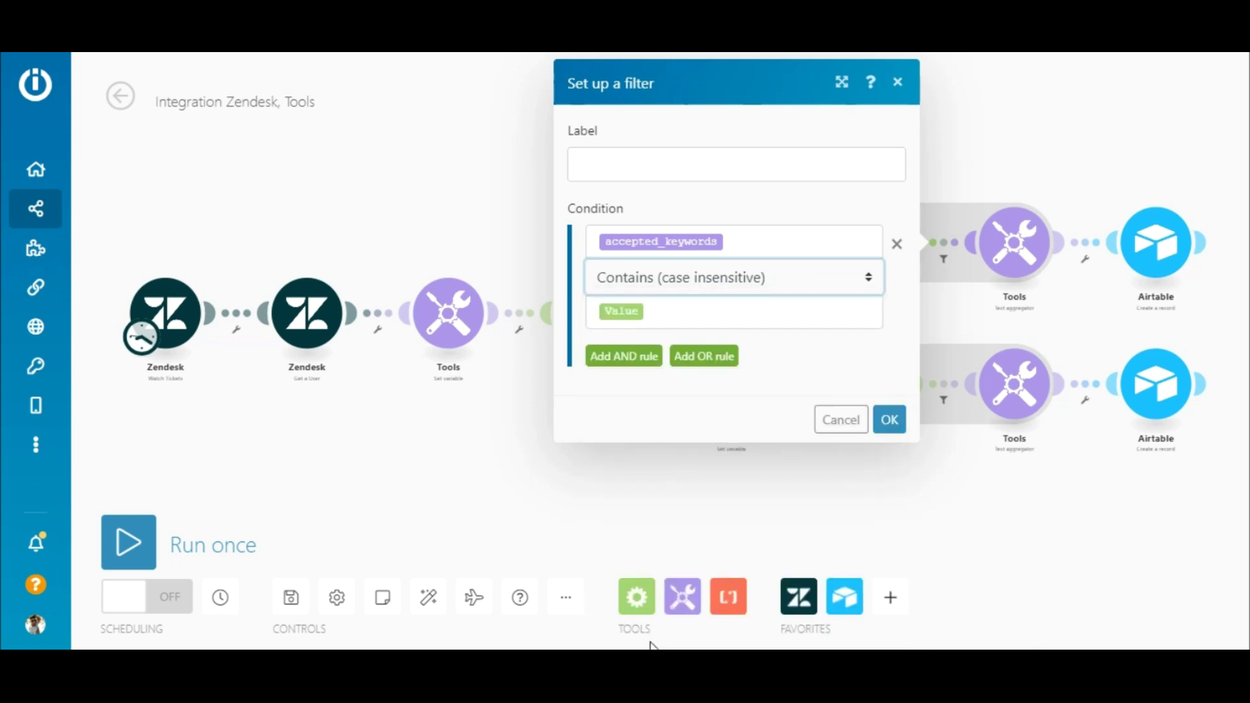
left_click(729, 310)
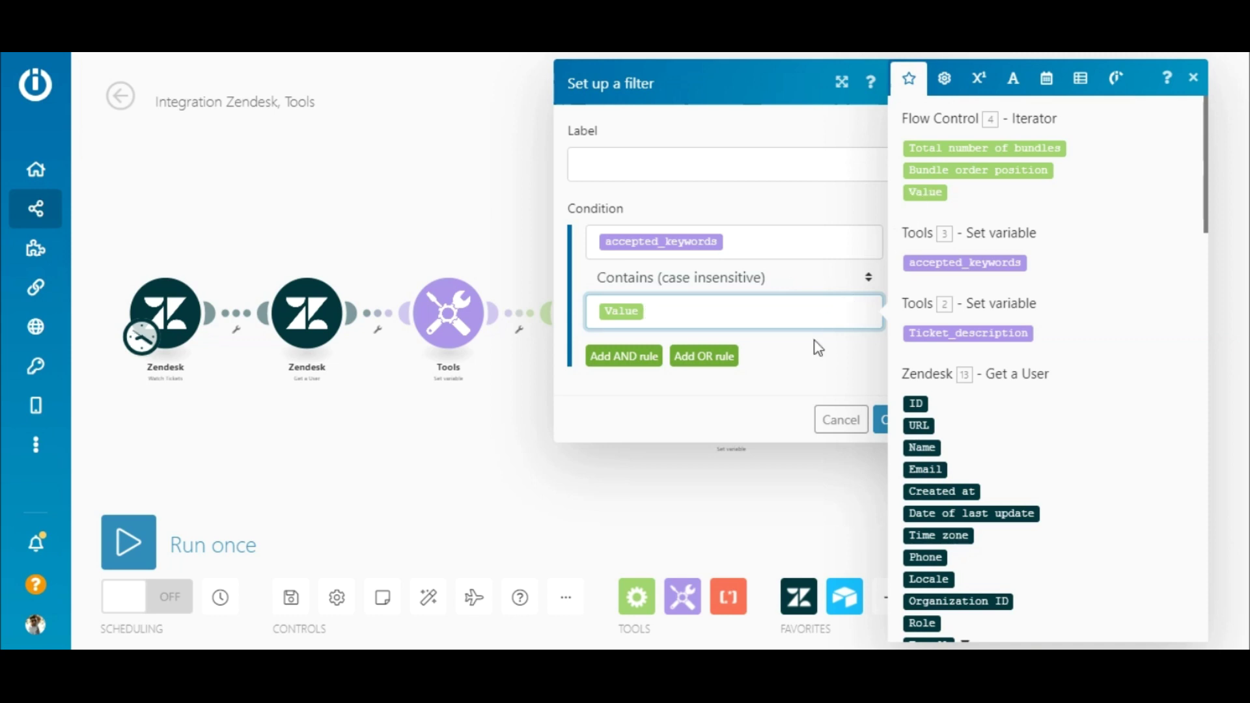
left_click(880, 420)
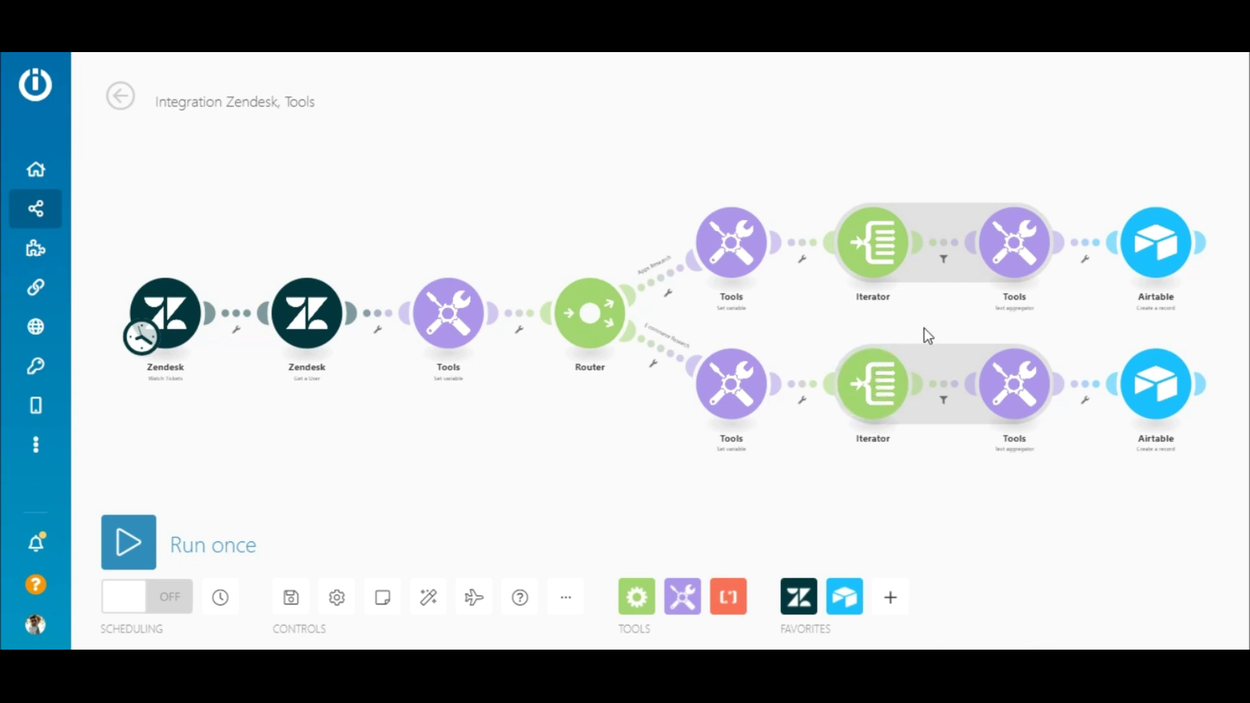
left_click(1014, 253)
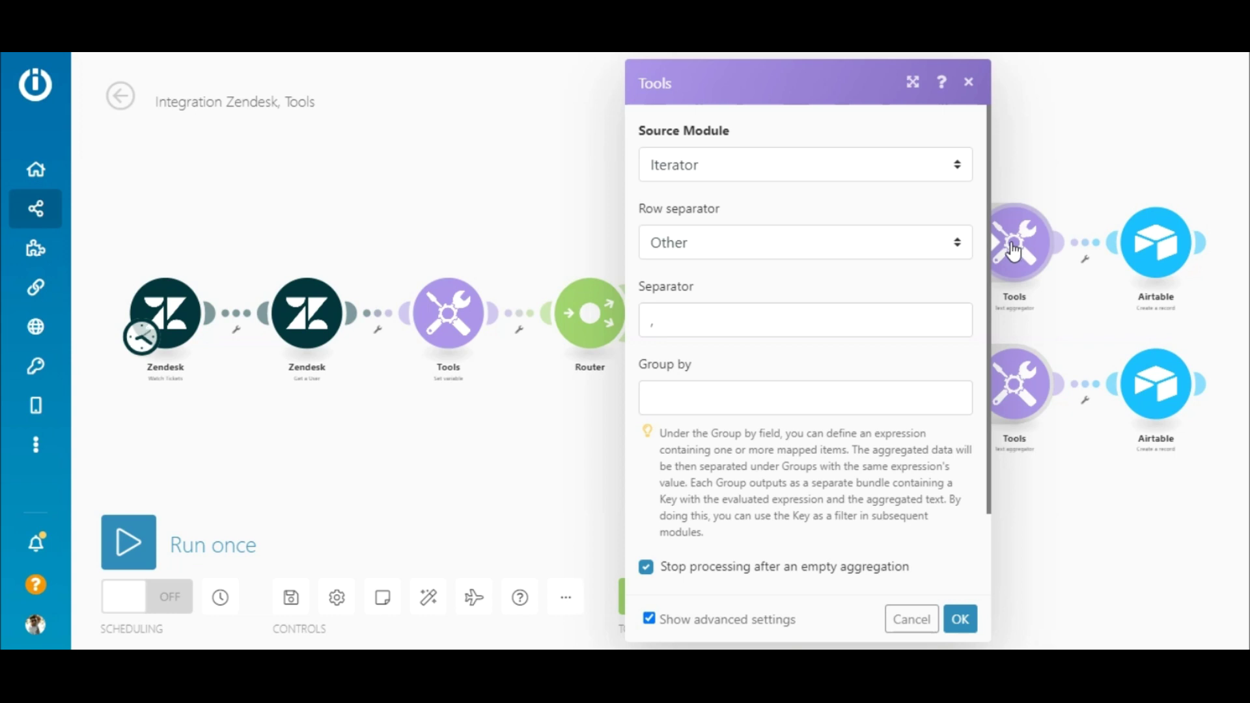
left_click(941, 166)
left_click(944, 169)
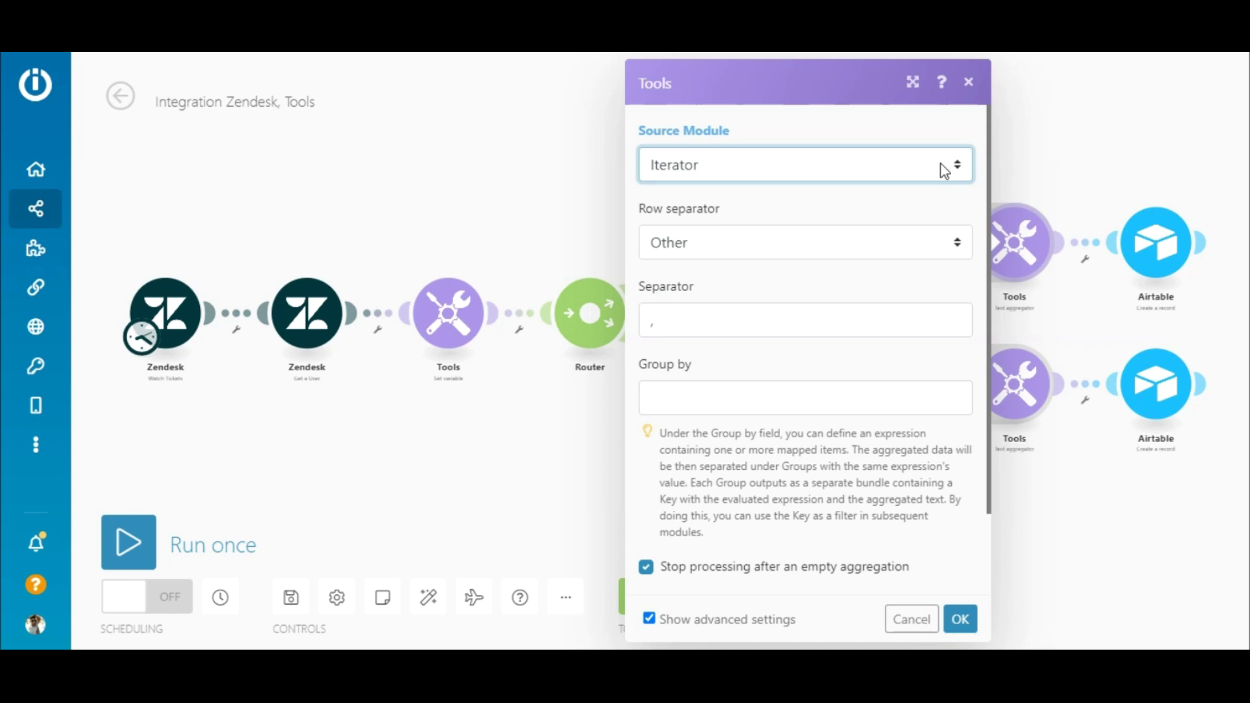
left_click(933, 236)
left_click(934, 236)
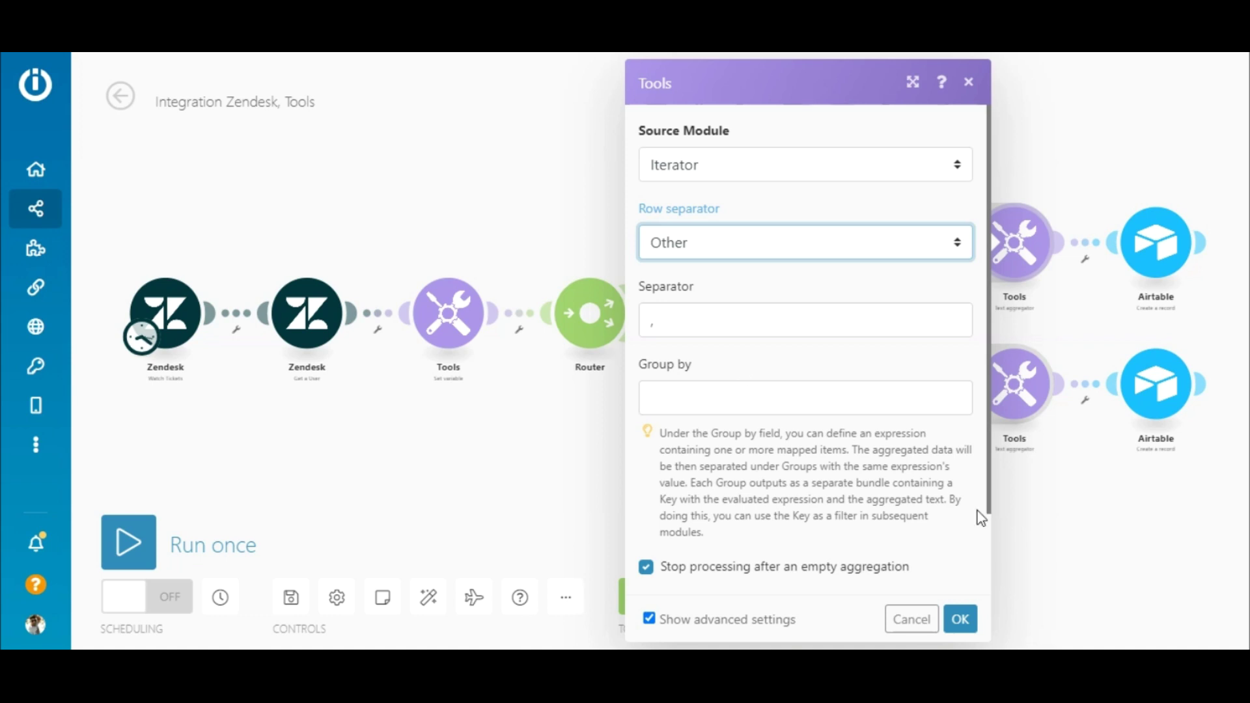
left_click_drag(989, 514, 992, 609)
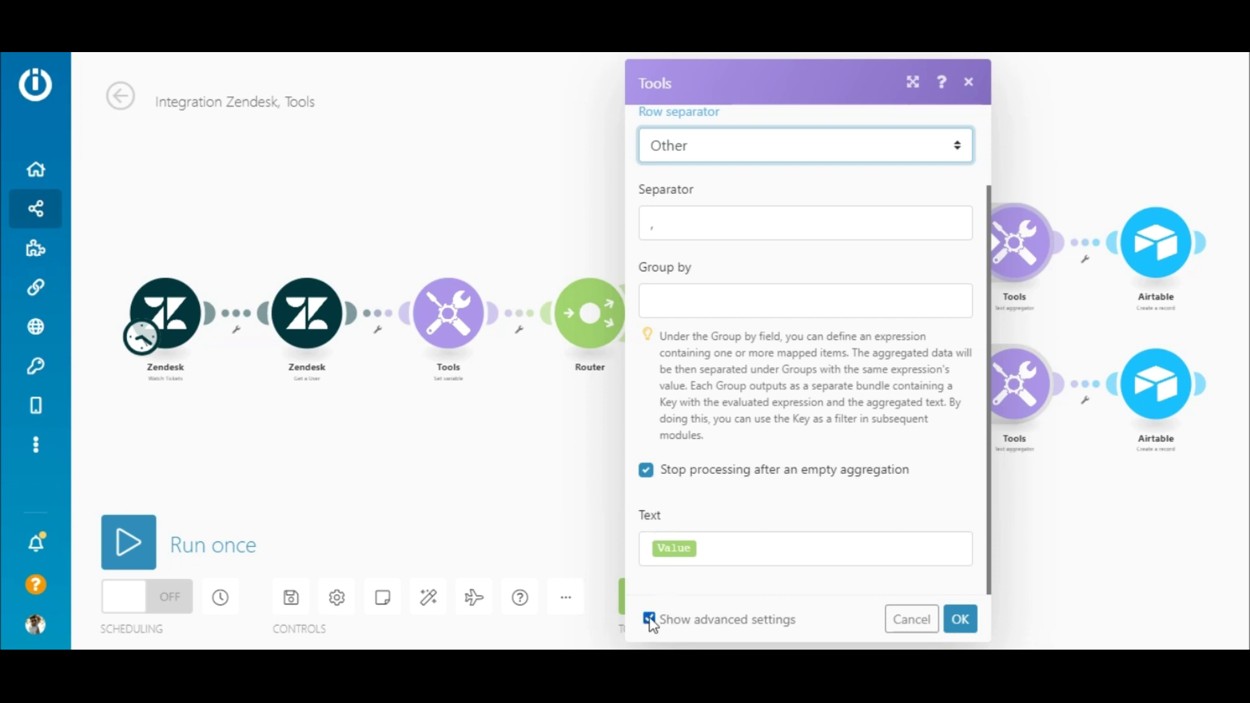
left_click(736, 553)
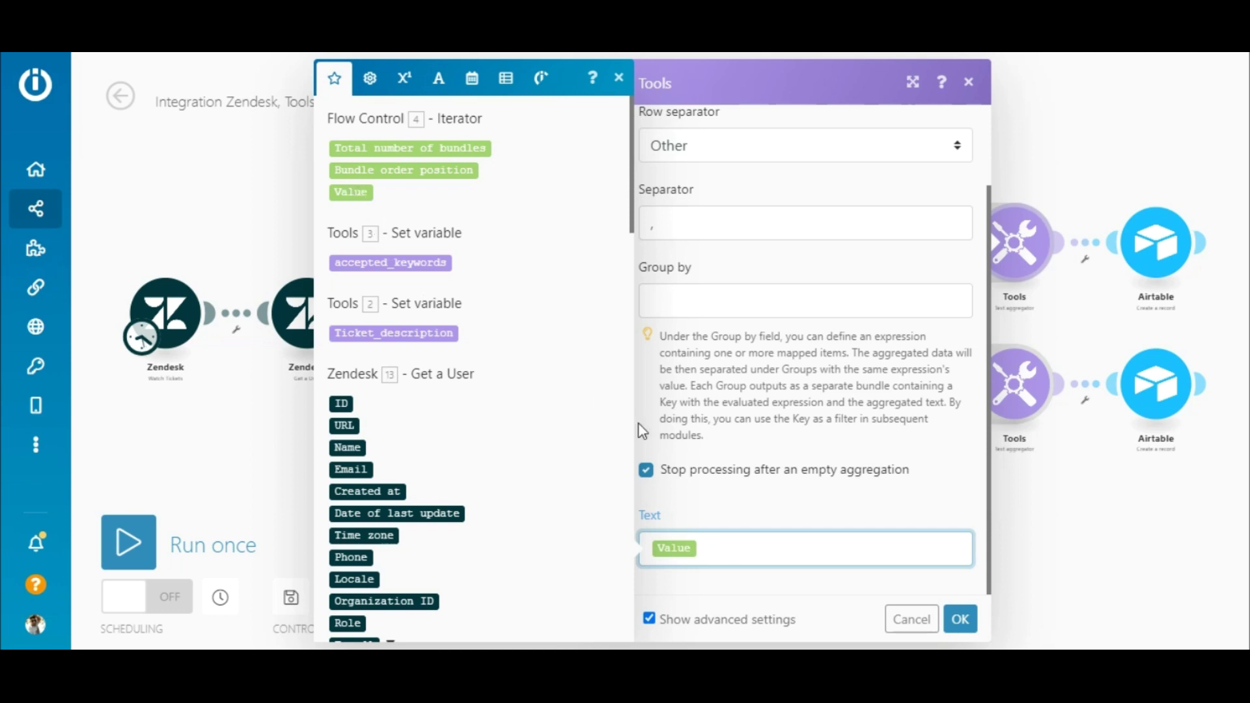
left_click(961, 621)
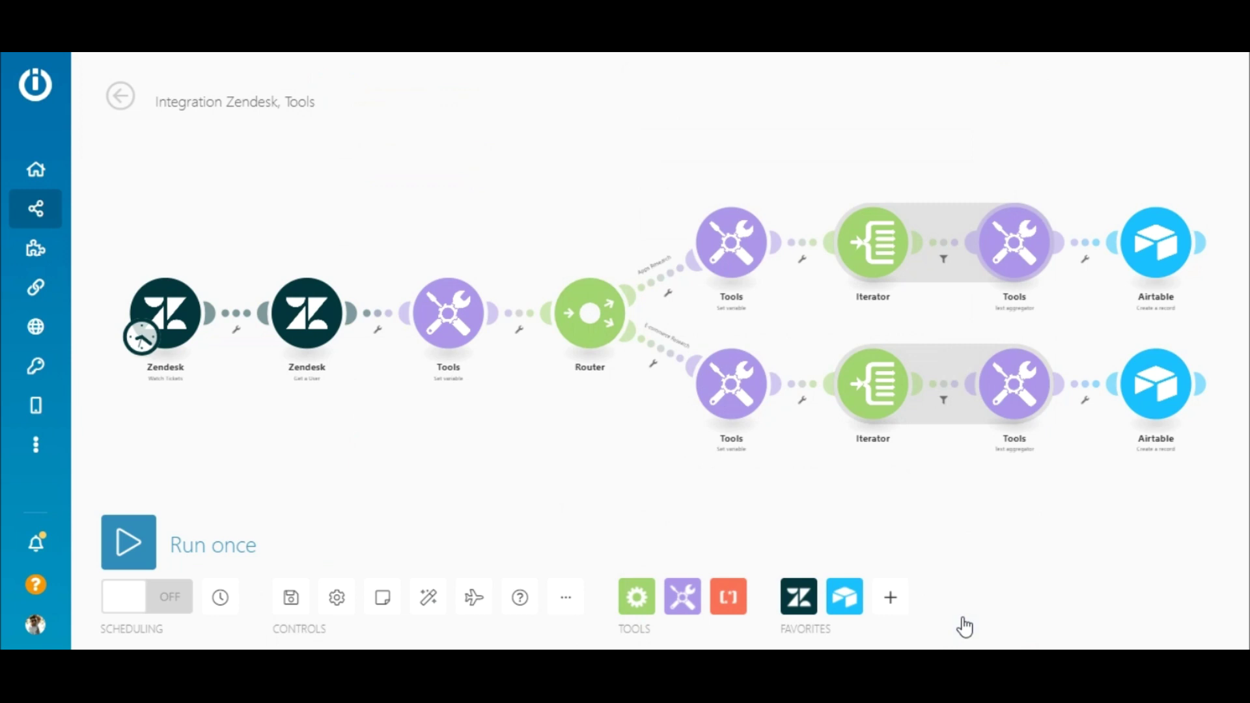
Check the upper Airtable module's Base, Table and Name through App field mappings.
left_click(1143, 254)
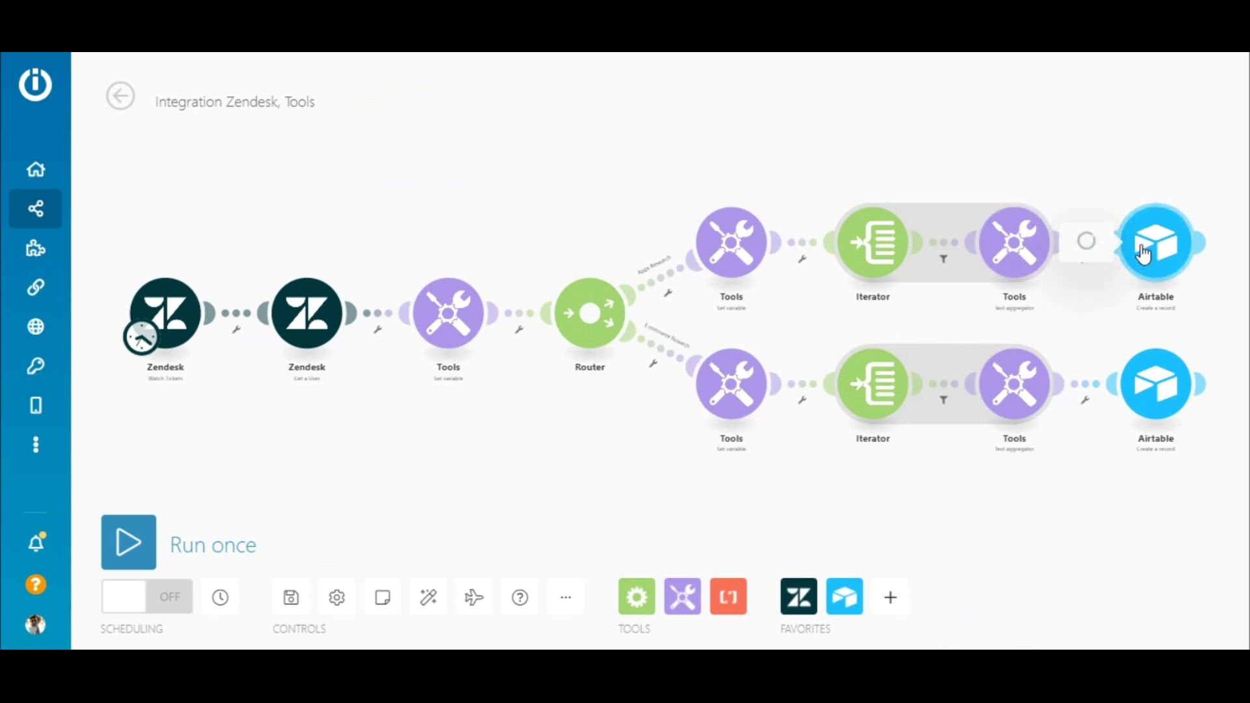
left_click(999, 293)
left_click(1003, 298)
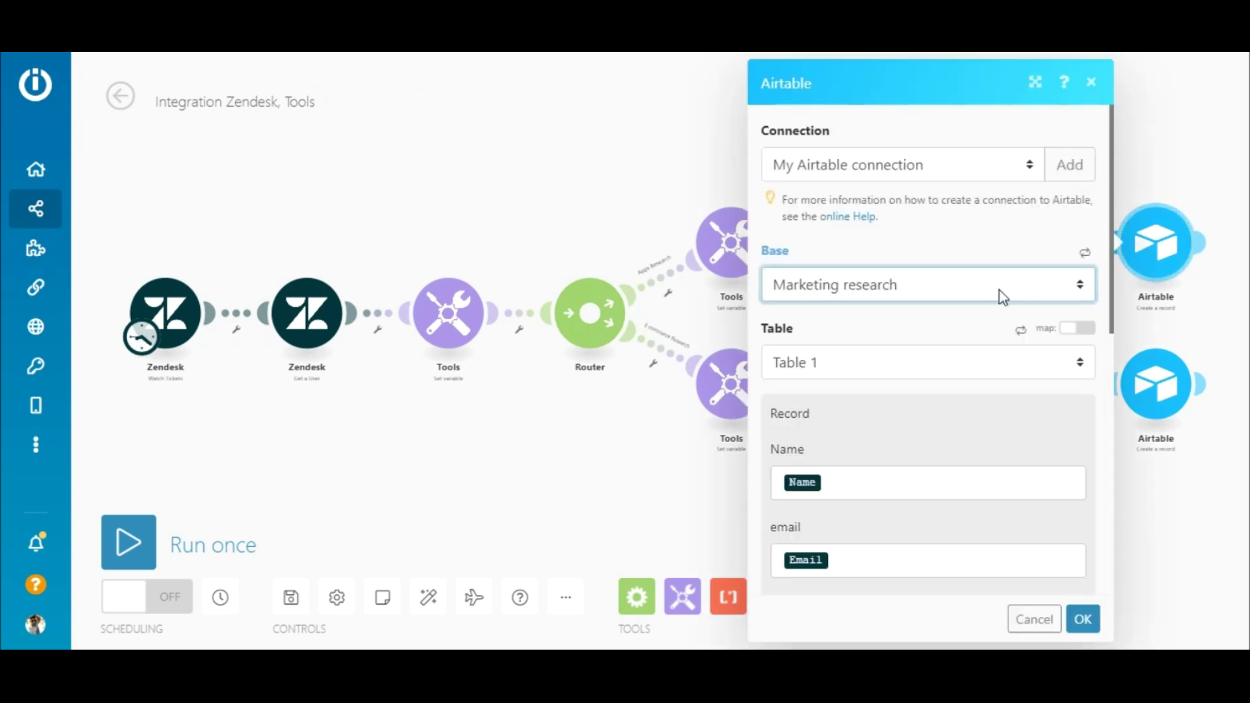
left_click(966, 366)
left_click(966, 366)
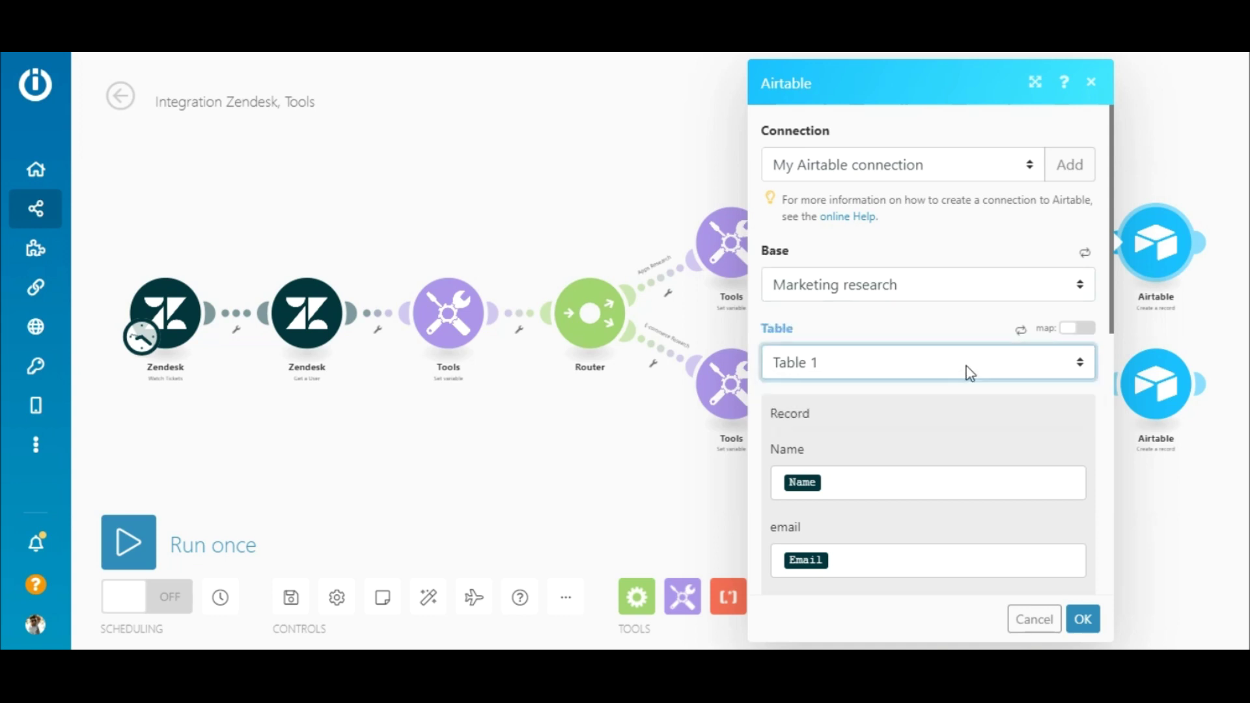
left_click(947, 496)
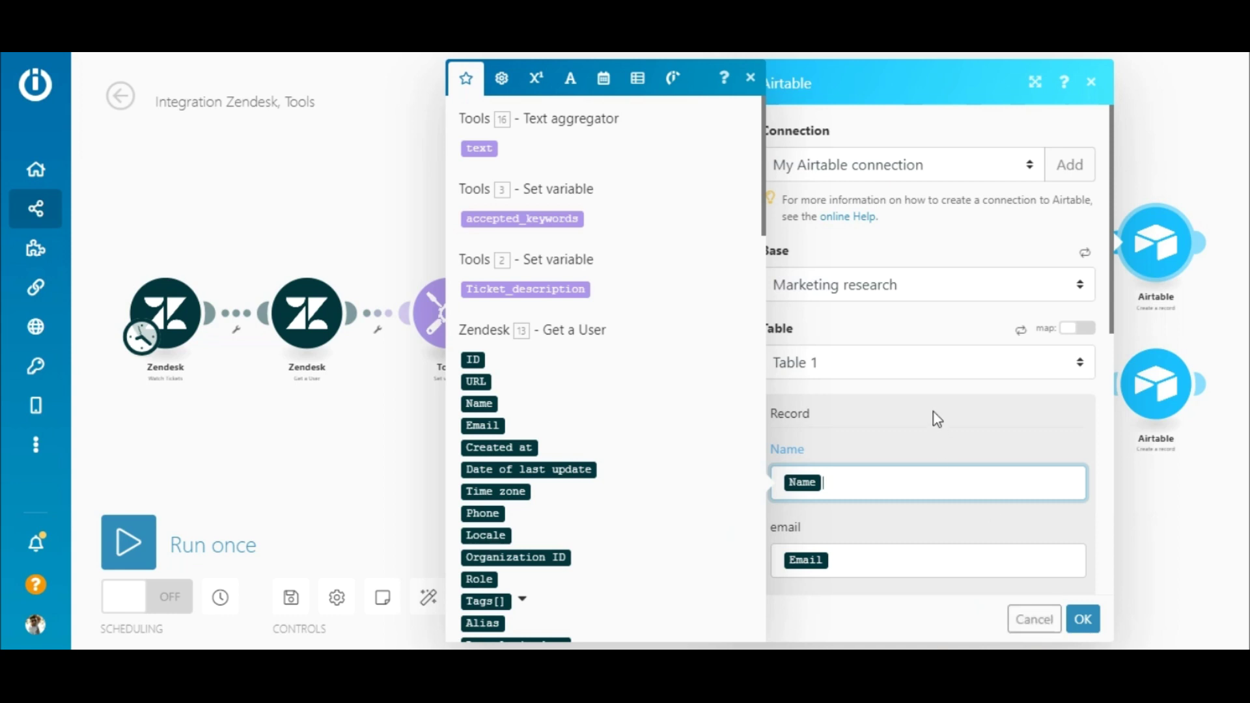
left_click_drag(1115, 290, 1112, 393)
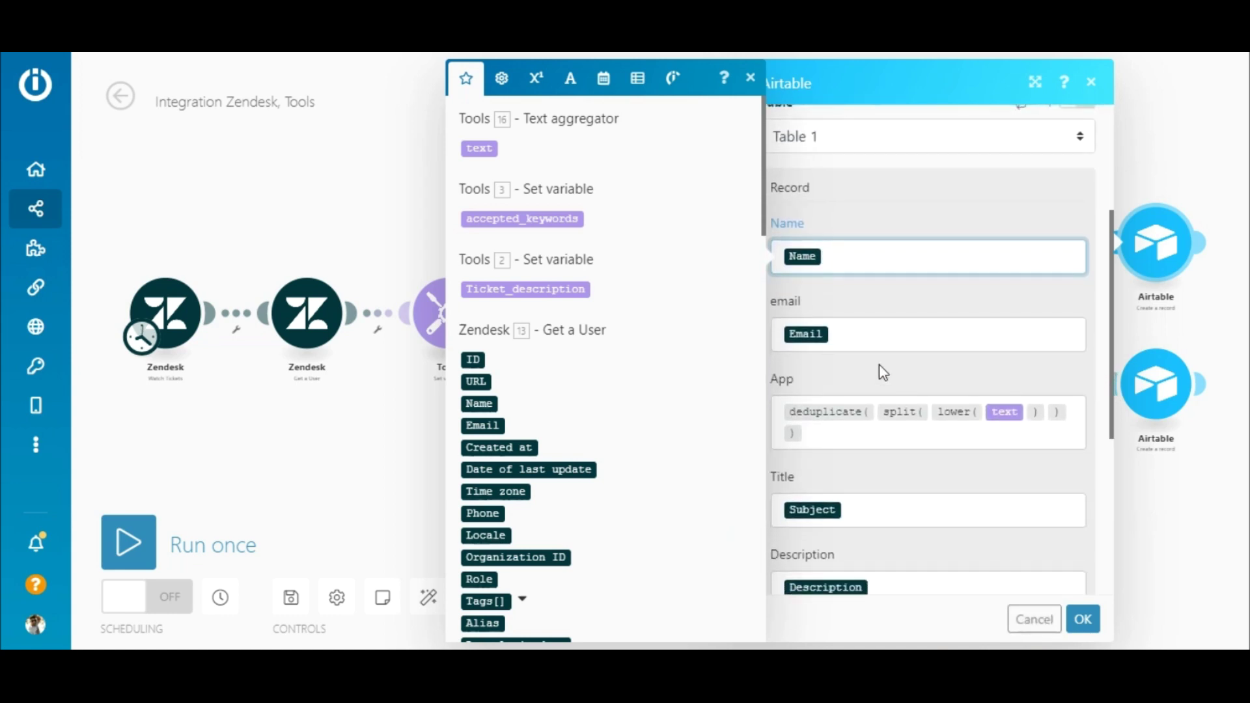
left_click(637, 78)
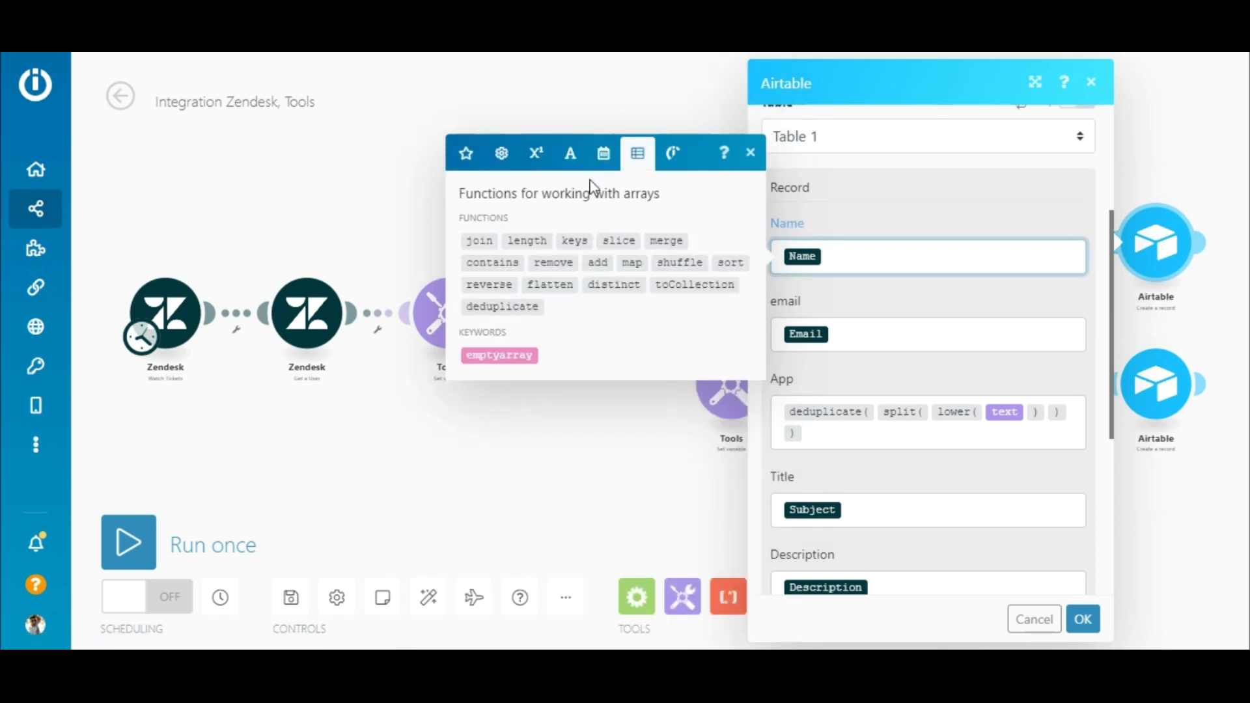
Review the array and text functions behind App, check the Title mapping, and save the record settings.
mouse_move(514, 306)
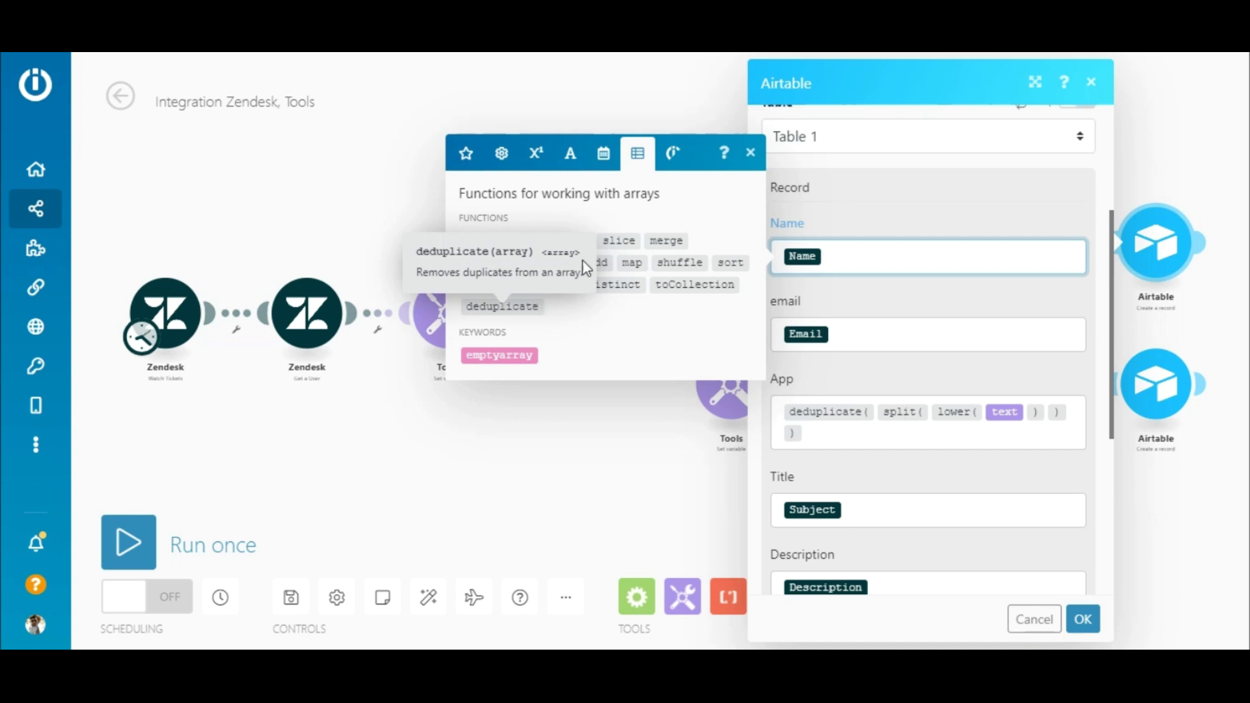
left_click(570, 154)
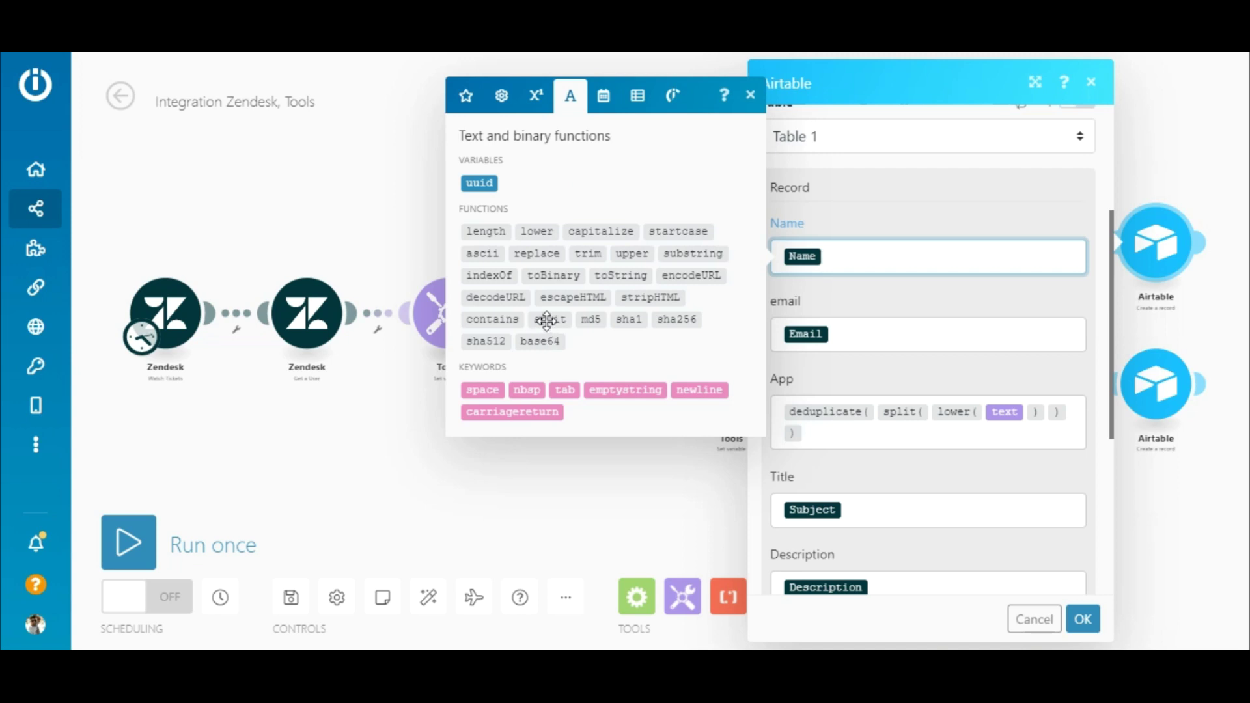
mouse_move(547, 320)
mouse_move(537, 231)
left_click(475, 98)
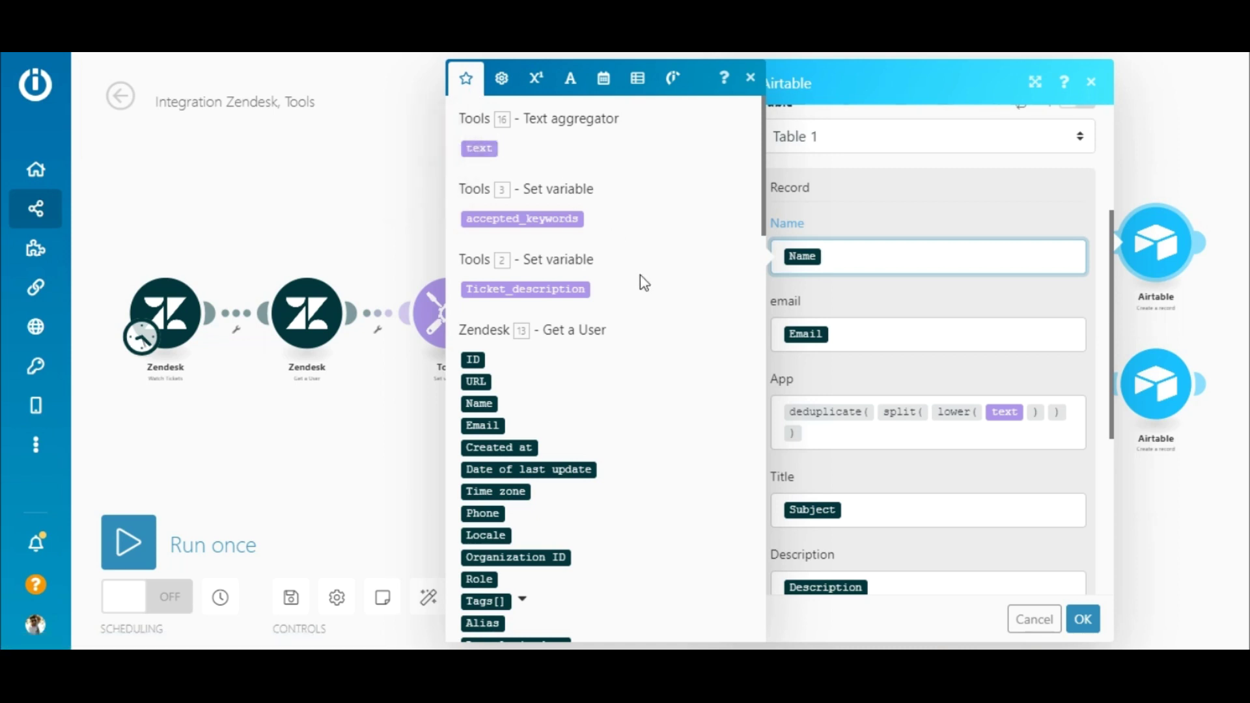
left_click(923, 509)
left_click_drag(764, 220, 775, 414)
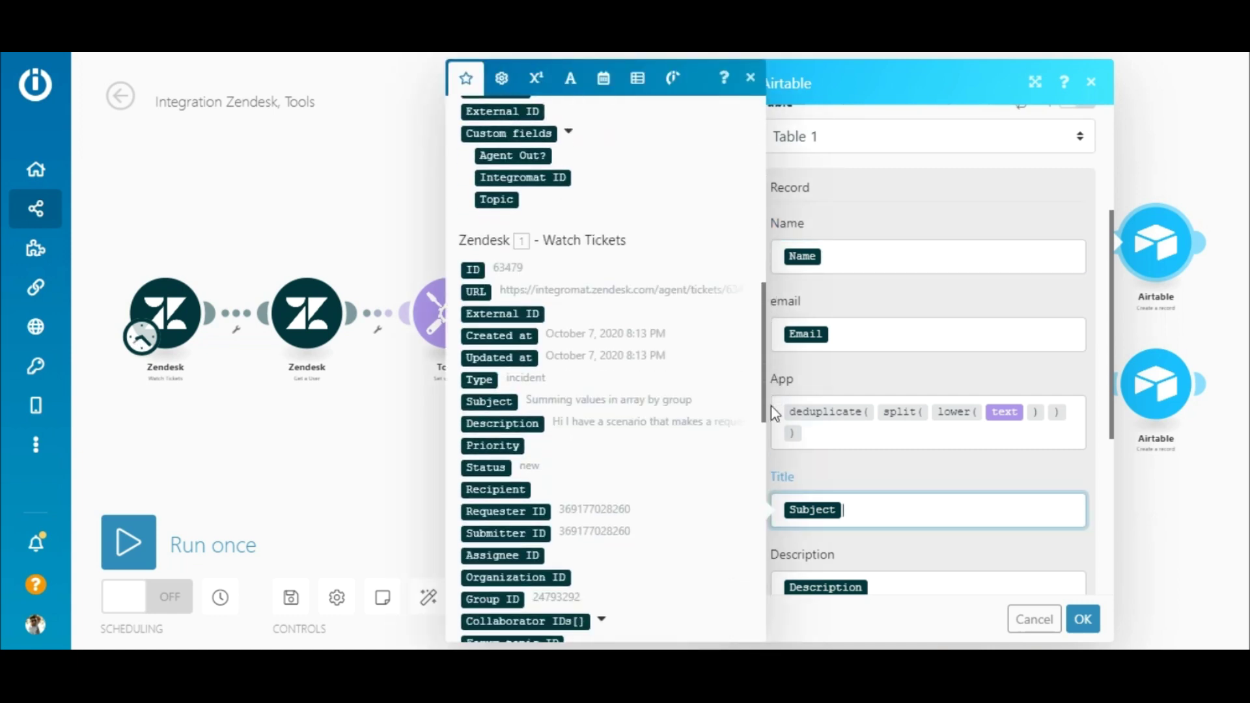
scroll(505, 260, "down", 3)
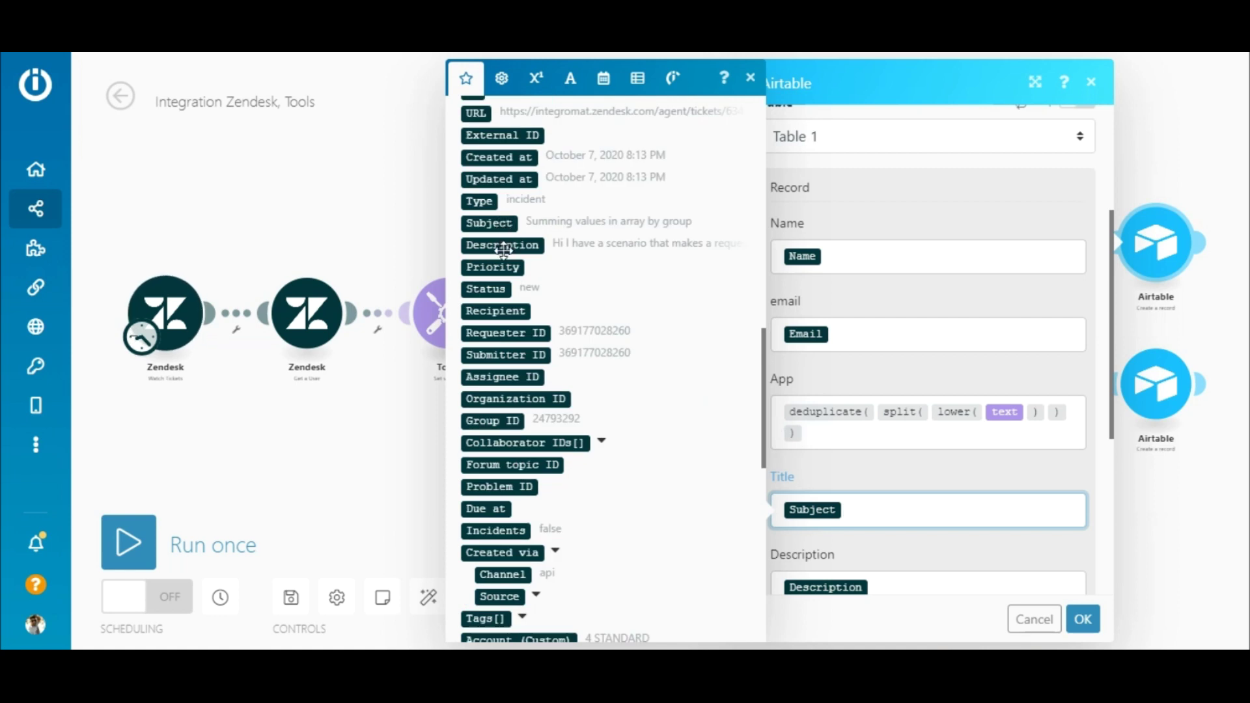
left_click(1067, 613)
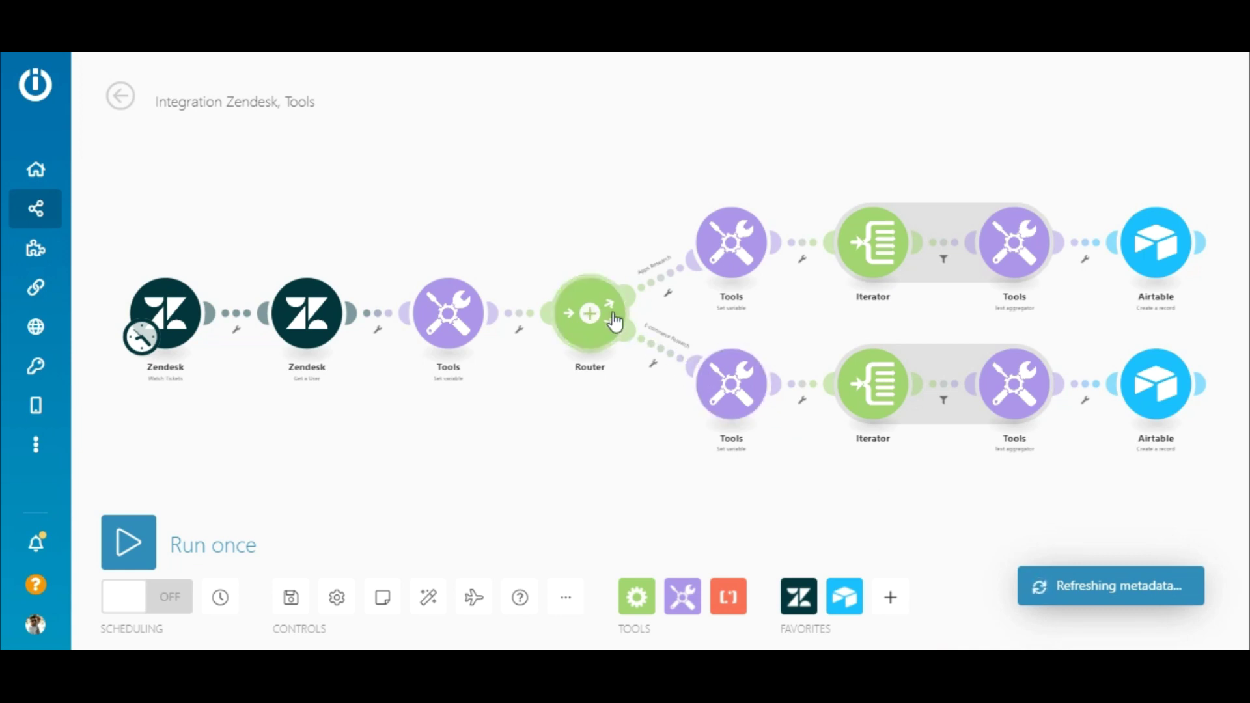
left_click(726, 386)
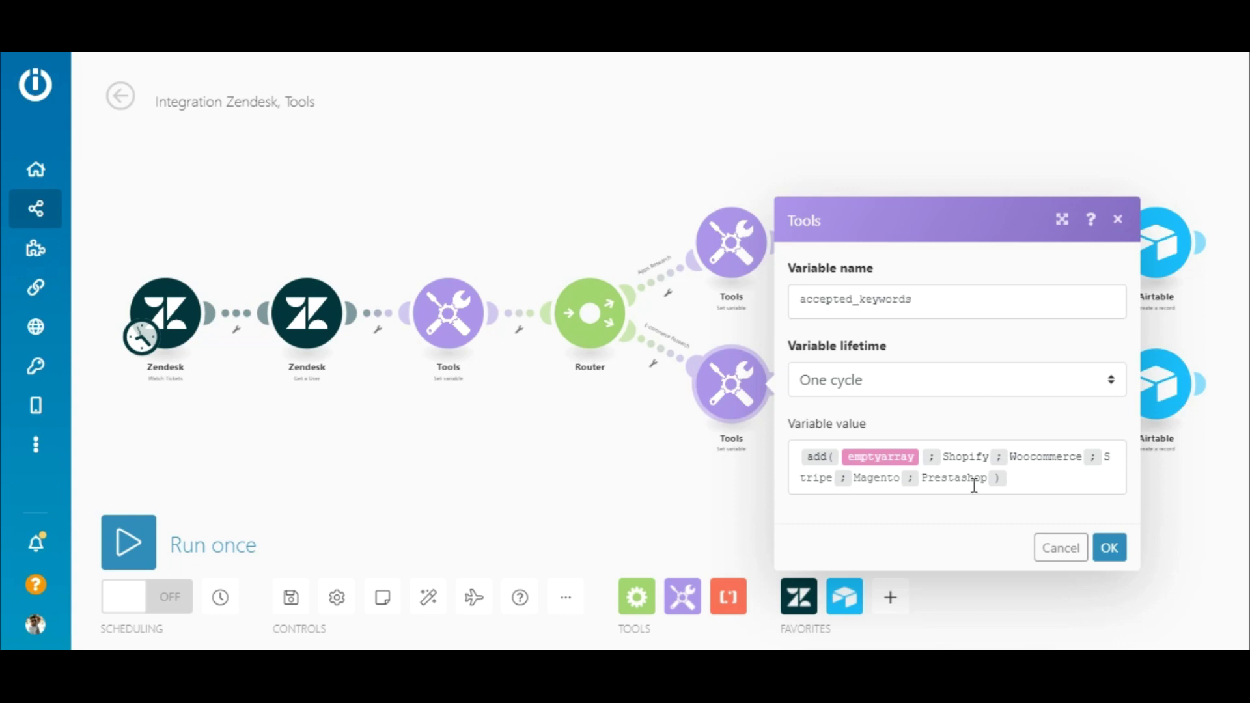
left_click(1109, 550)
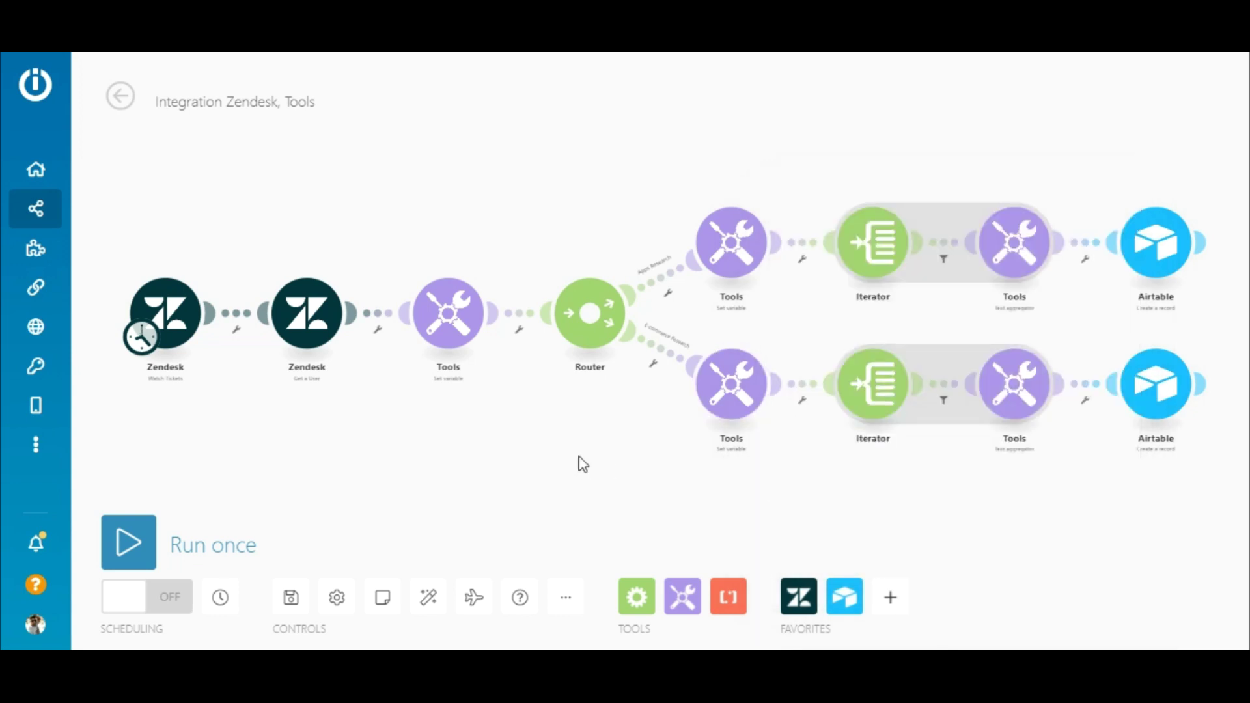
Start the Zendesk trigger from All tickets and run the scenario once.
right_click(171, 320)
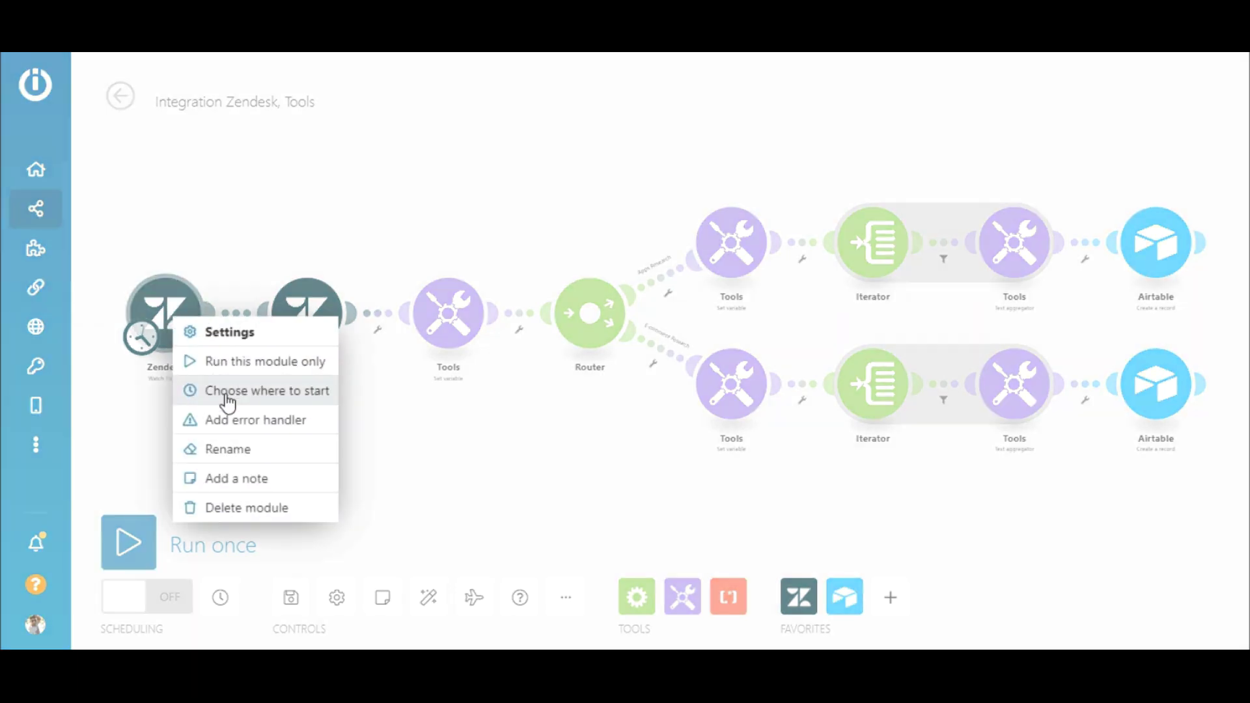
left_click(226, 392)
left_click(292, 337)
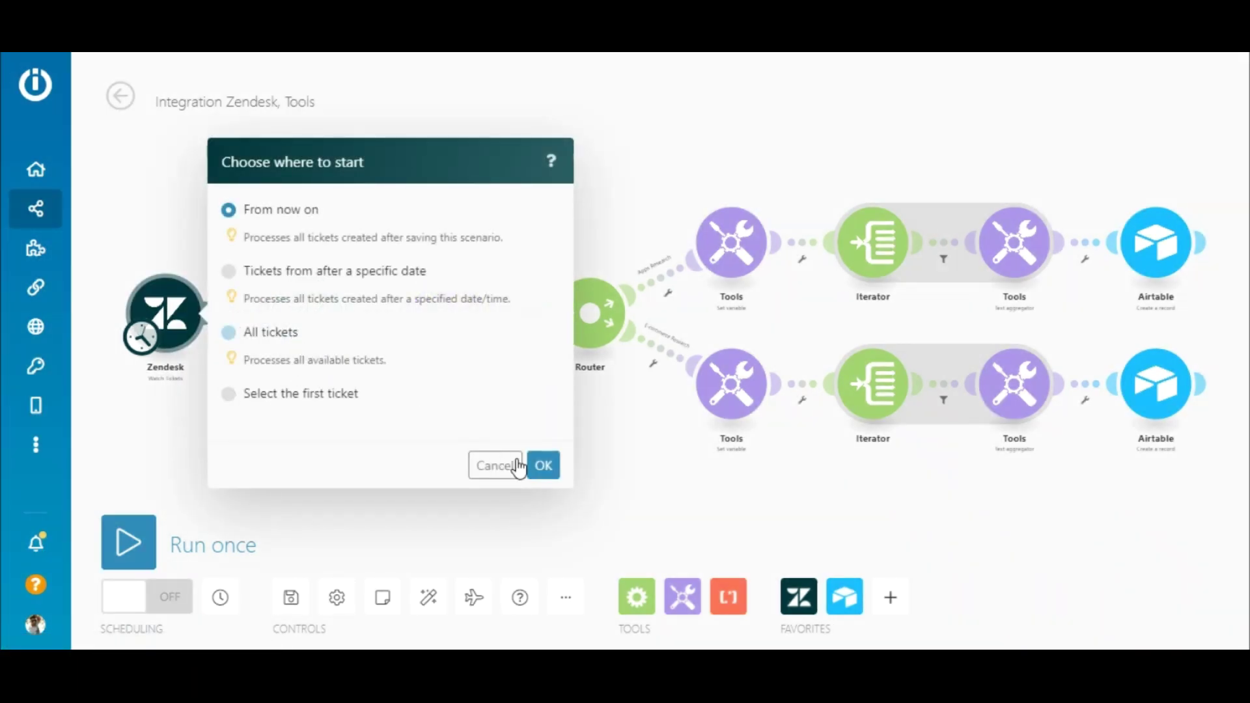
left_click(543, 465)
left_click(145, 544)
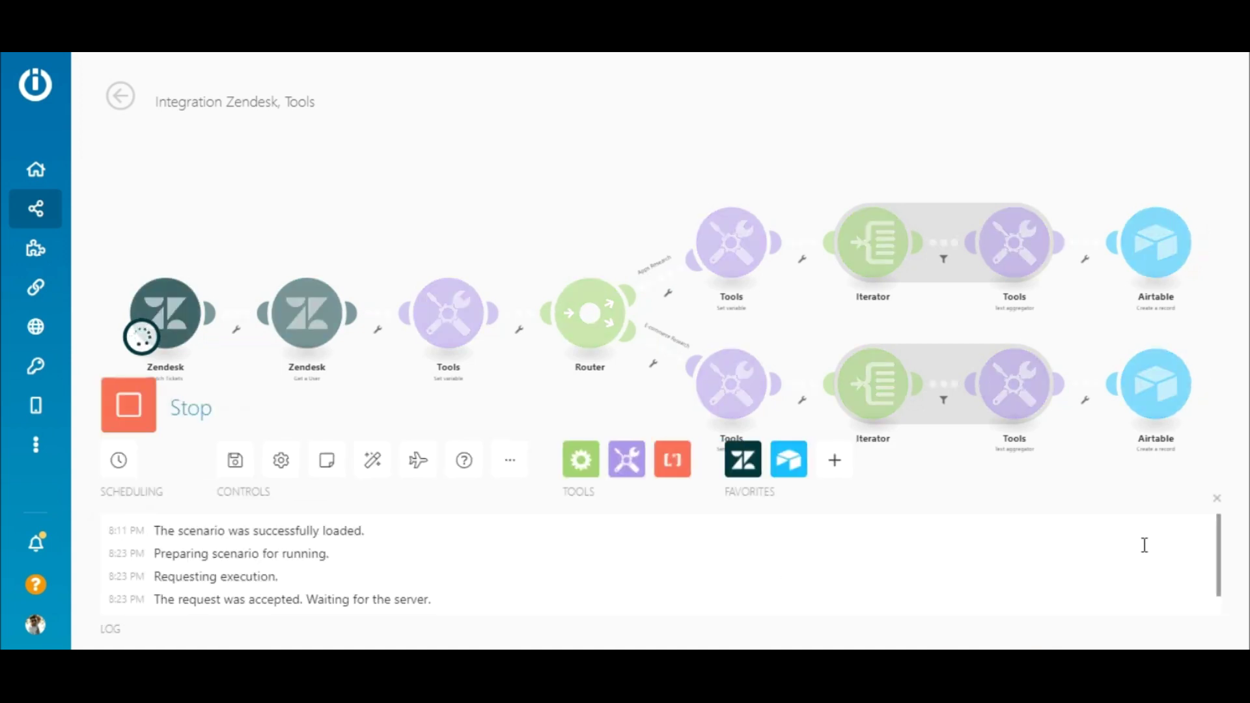
left_click(1217, 498)
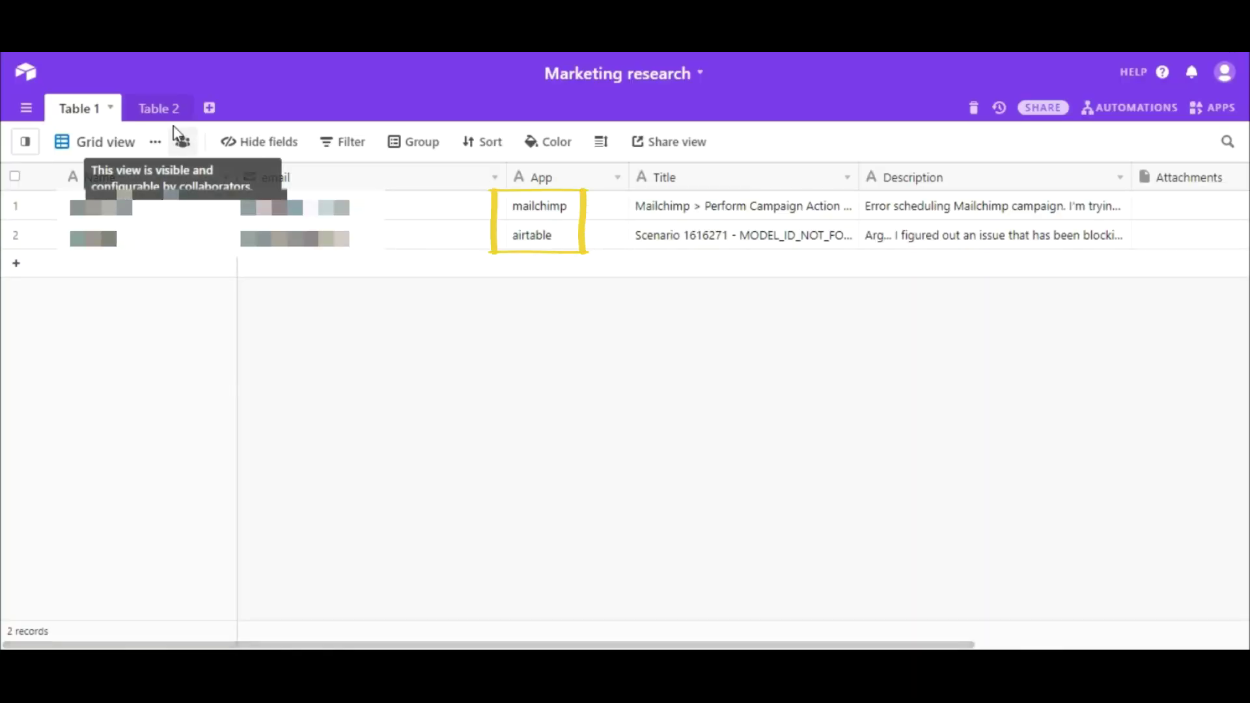
Switch to Table 2 to see the new stripe record.
left_click(163, 111)
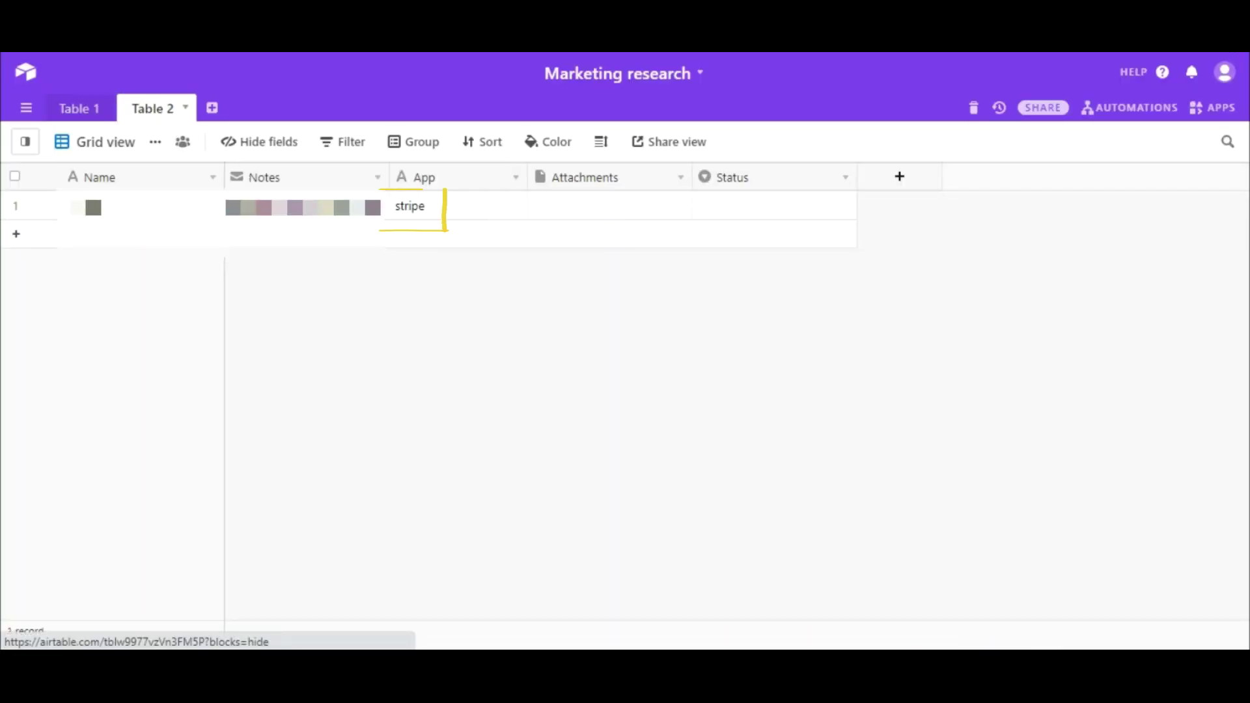